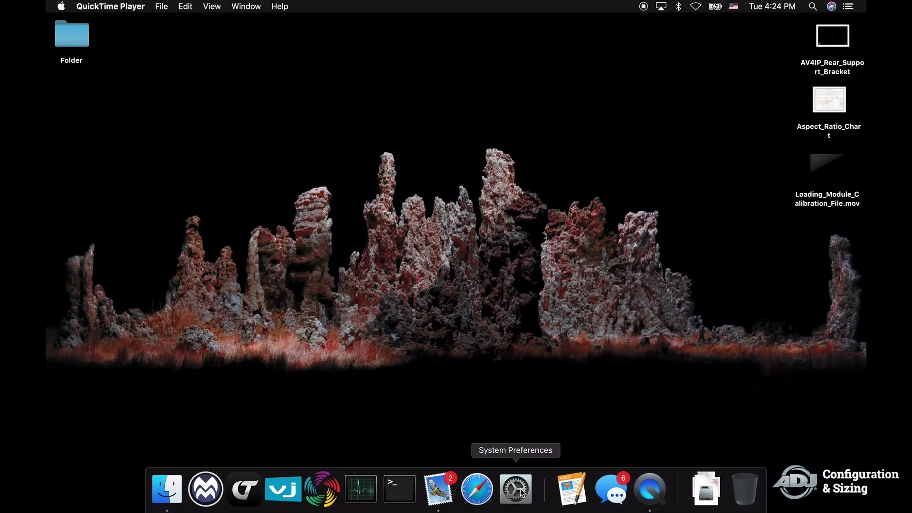
- Check how the two displays are arranged in the system display settings
click(521, 492)
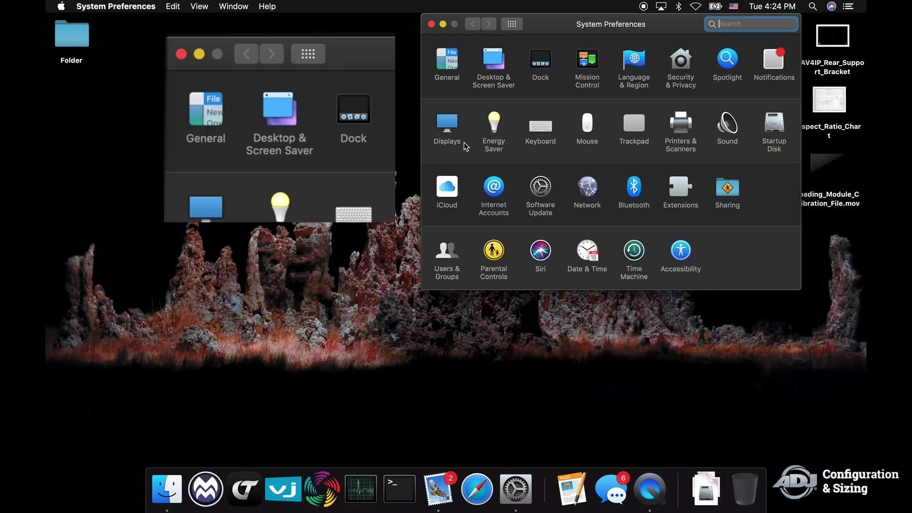
click(451, 133)
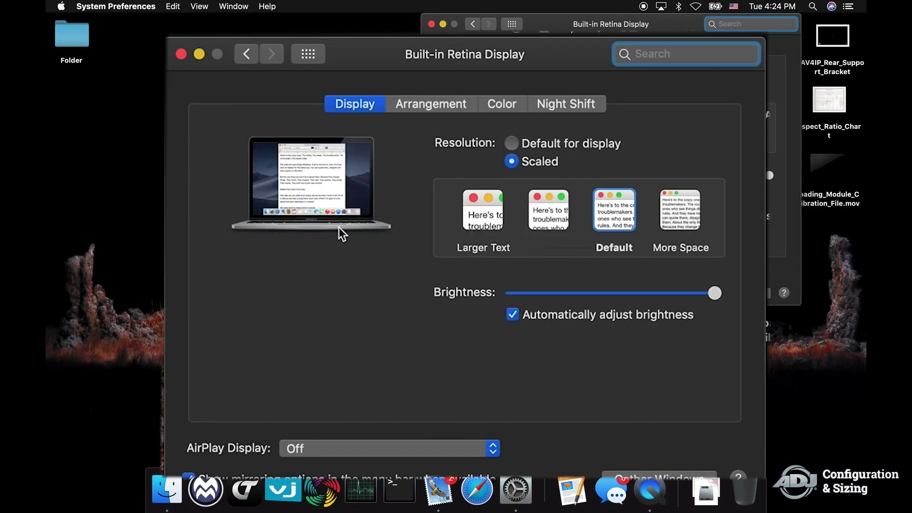
click(429, 110)
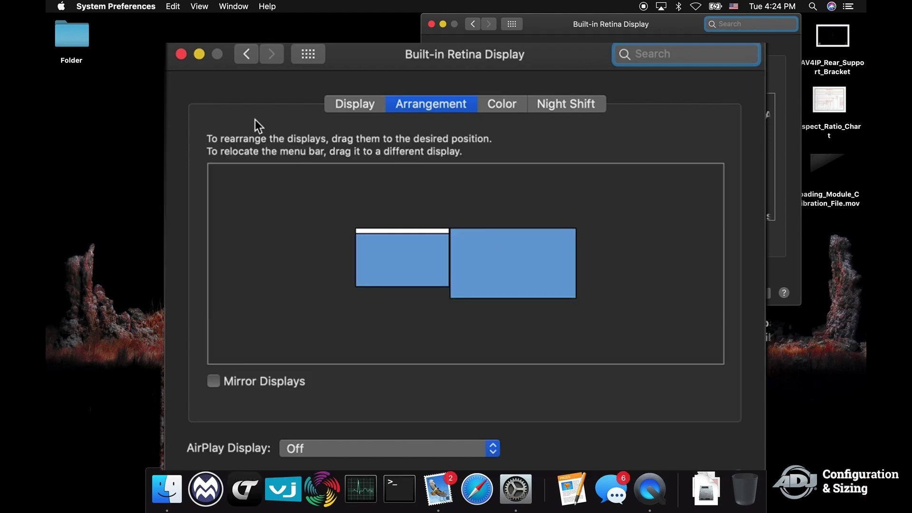
- Close System Settings and launch SmartLCT from the Dock
click(431, 24)
click(419, 176)
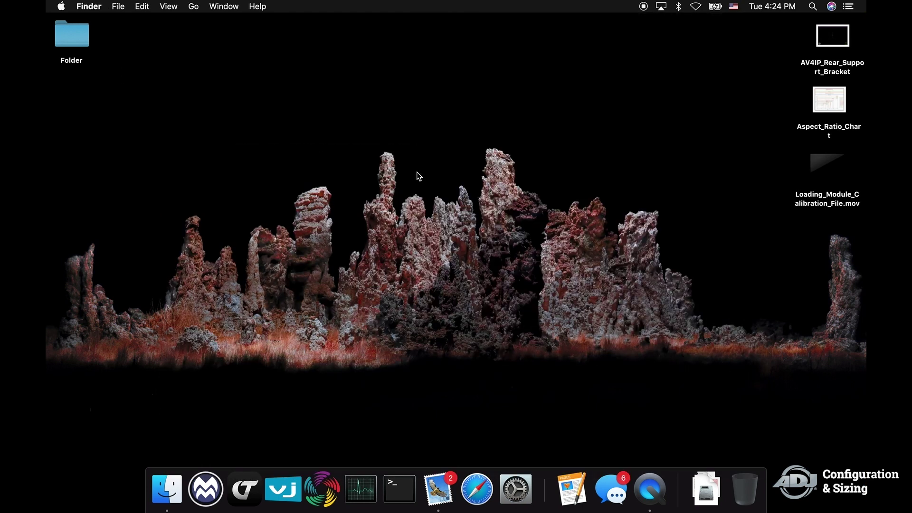
click(247, 486)
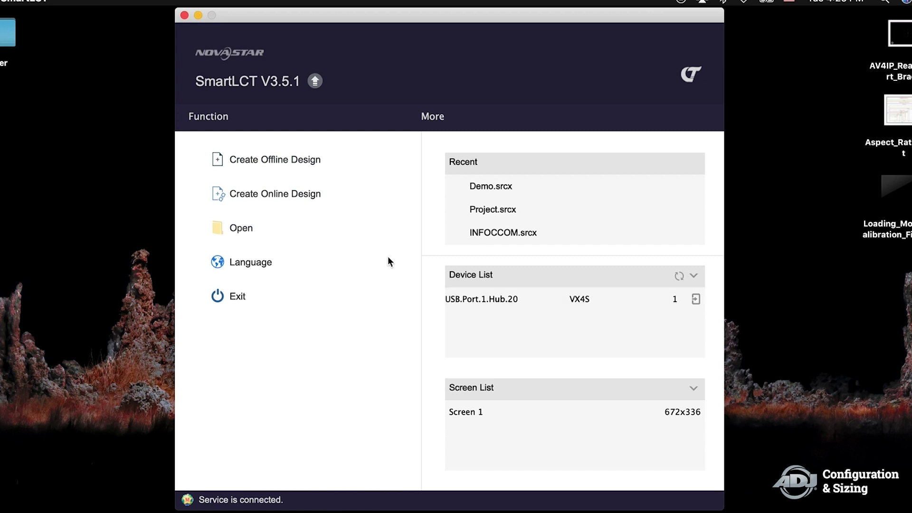
- Start a Create Online Design project named 'Demo', overwriting the existing Demo.srcx
click(286, 196)
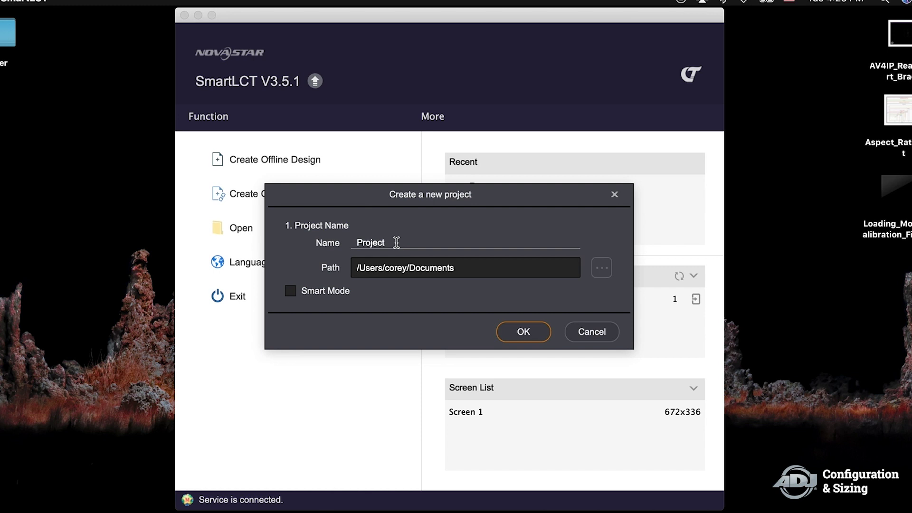
text(Demo)
key(BackSpace)
key(BackSpace)
key(BackSpace)
key(BackSpace)
key(BackSpace)
key(BackSpace)
key(BackSpace)
key(BackSpace)
key(BackSpace)
key(BackSpace)
key(BackSpace)
text(Demo)
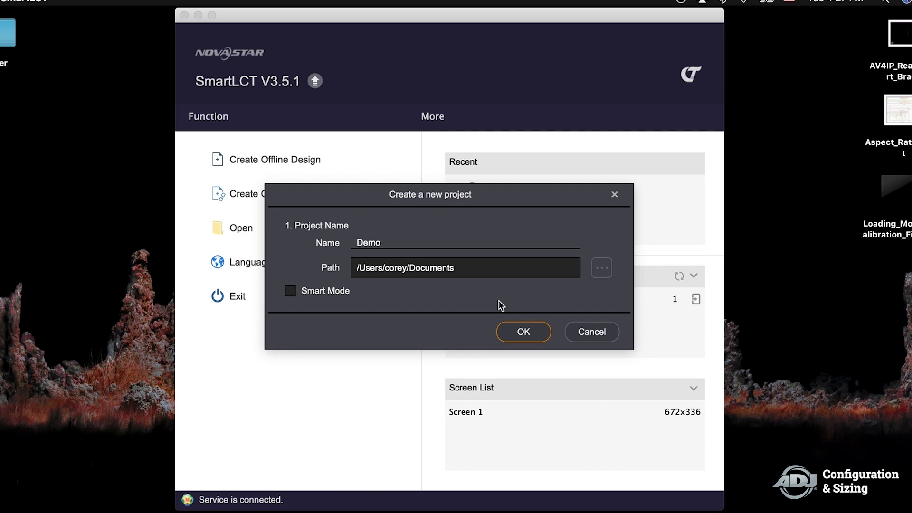
click(524, 331)
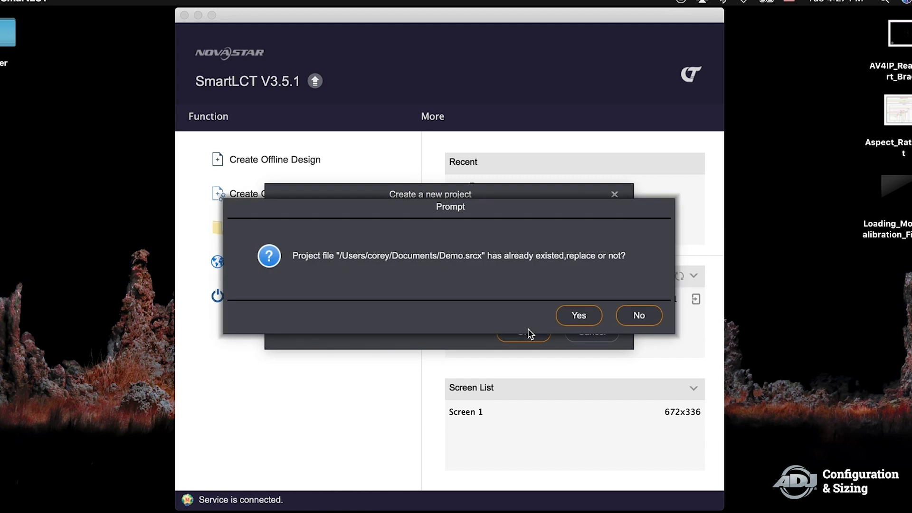
click(586, 322)
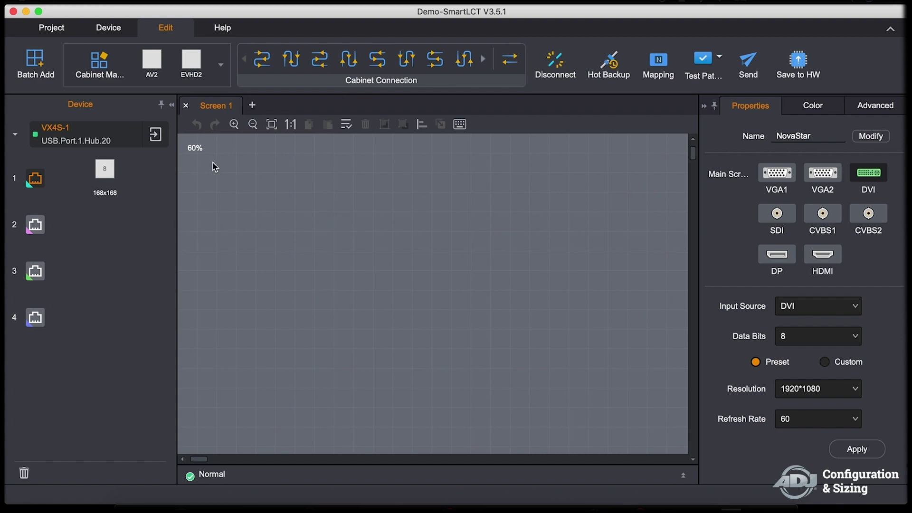
click(131, 78)
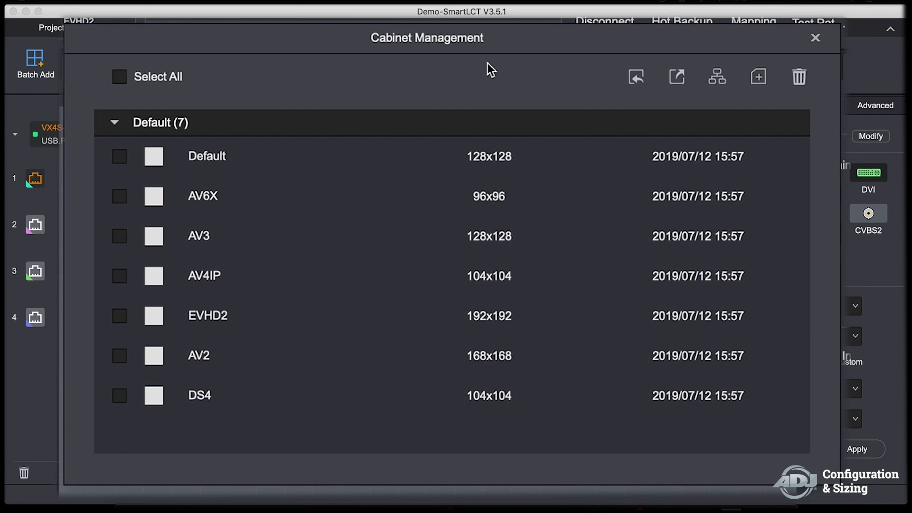
click(760, 82)
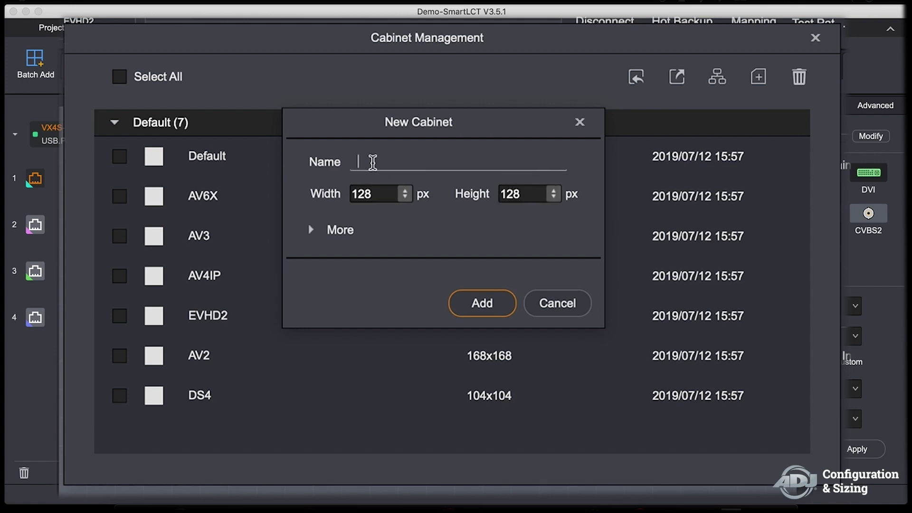
click(564, 307)
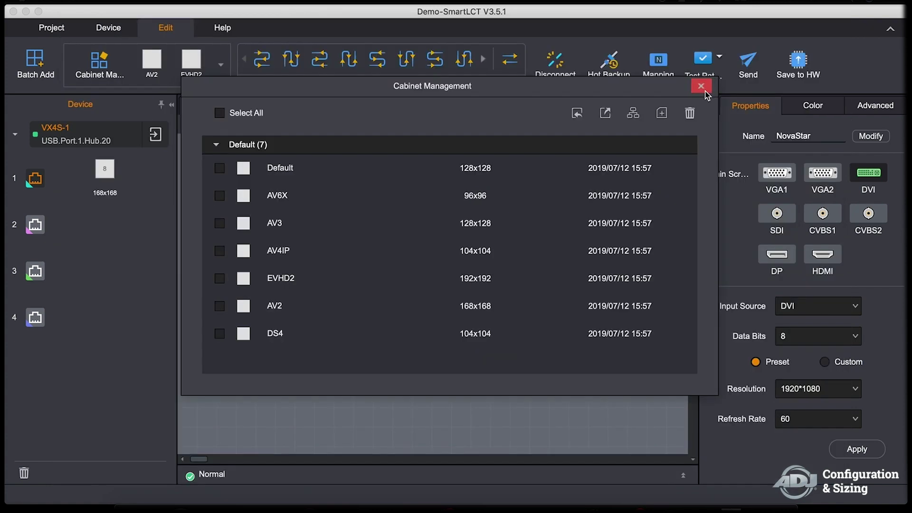
click(699, 86)
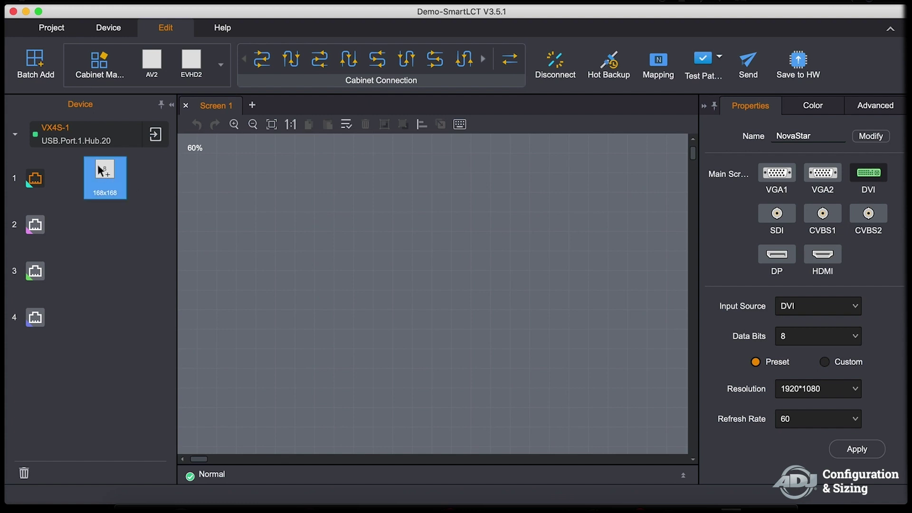
- Drag a 168x168 cabinet onto Screen 1 and stretch it into a 4x2 array
drag(104, 174, 253, 189)
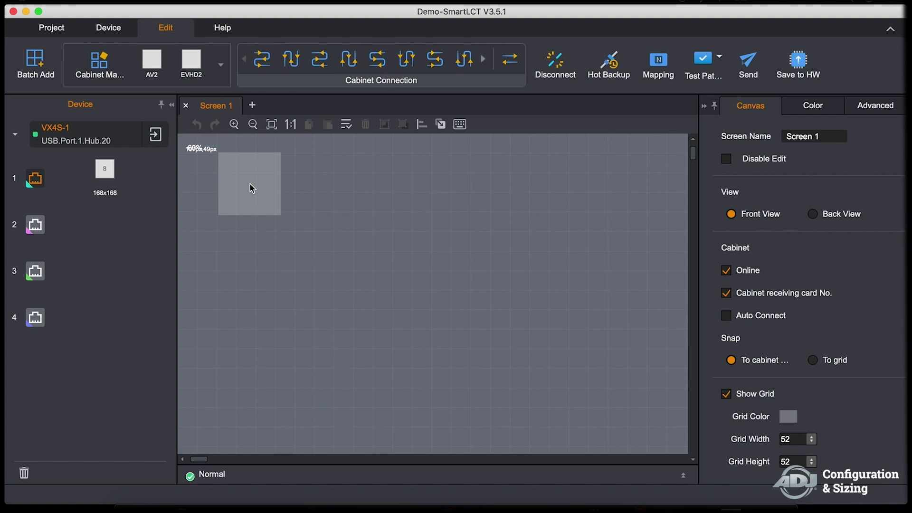
drag(250, 184, 445, 191)
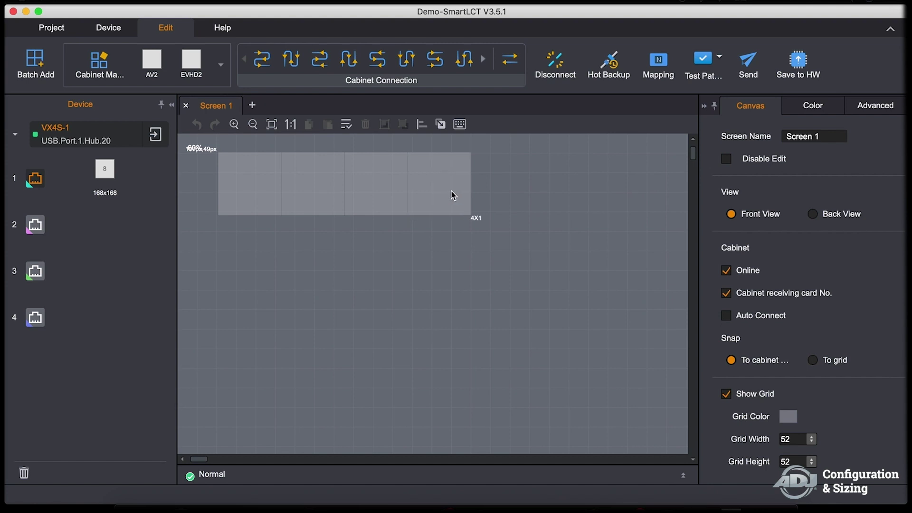
drag(454, 195, 456, 270)
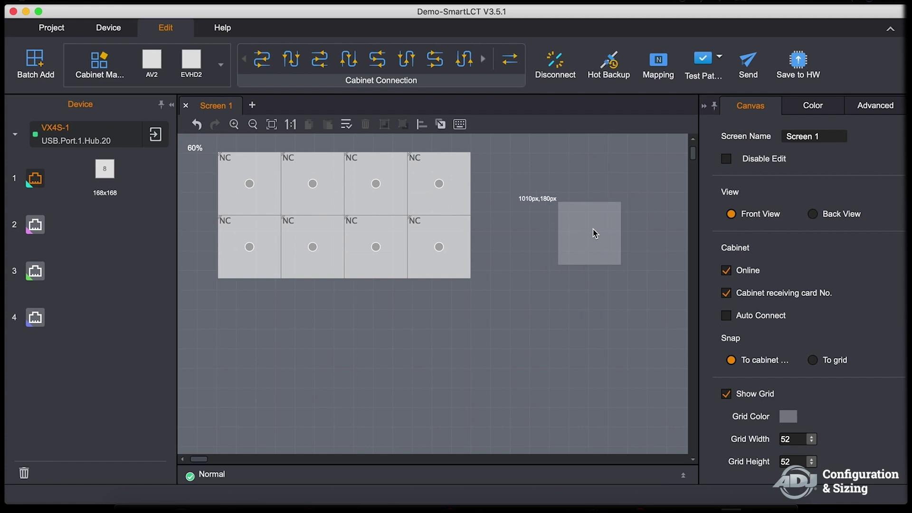
- Wire the cabinets serpentine, 1 at top-right through 8 at top-left, then select all eight
right_click(567, 221)
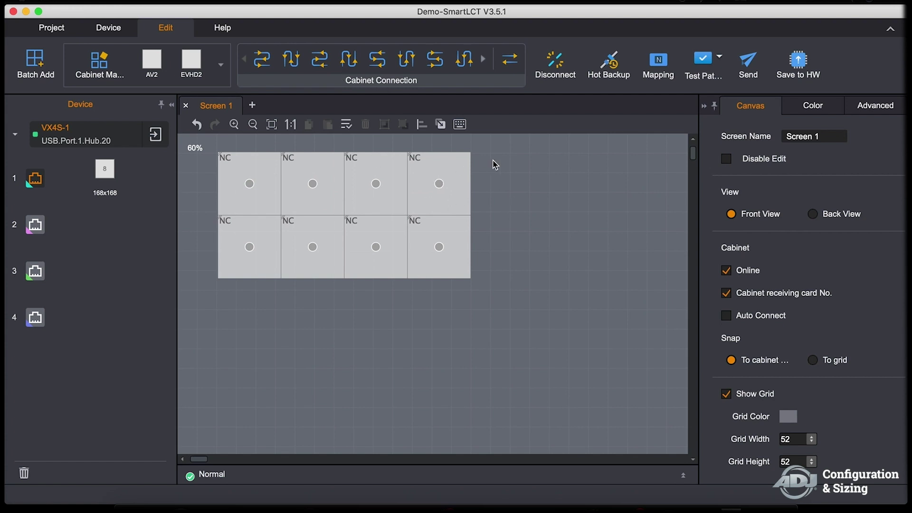
click(441, 184)
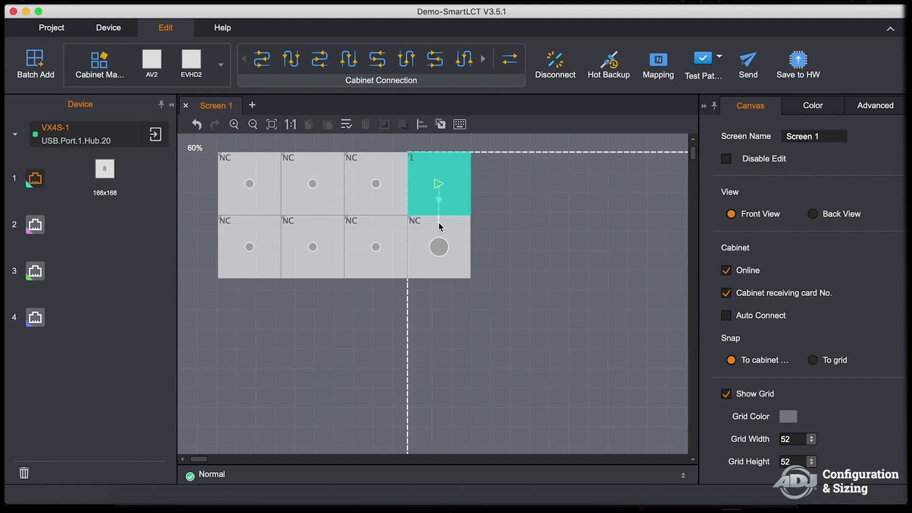
click(438, 245)
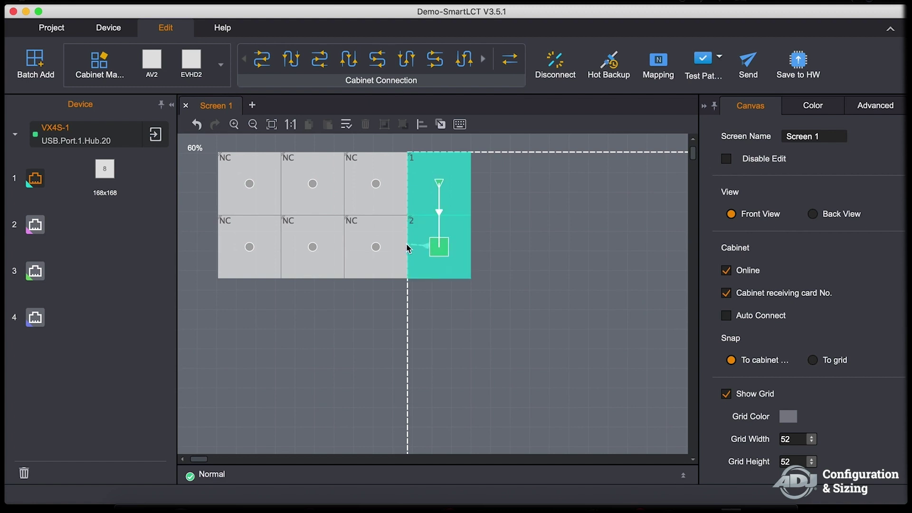
click(378, 246)
click(376, 184)
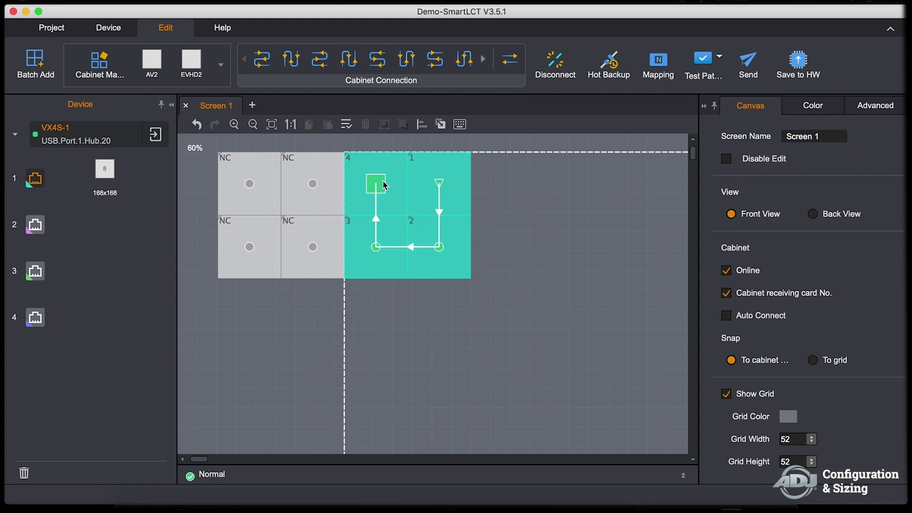
click(314, 184)
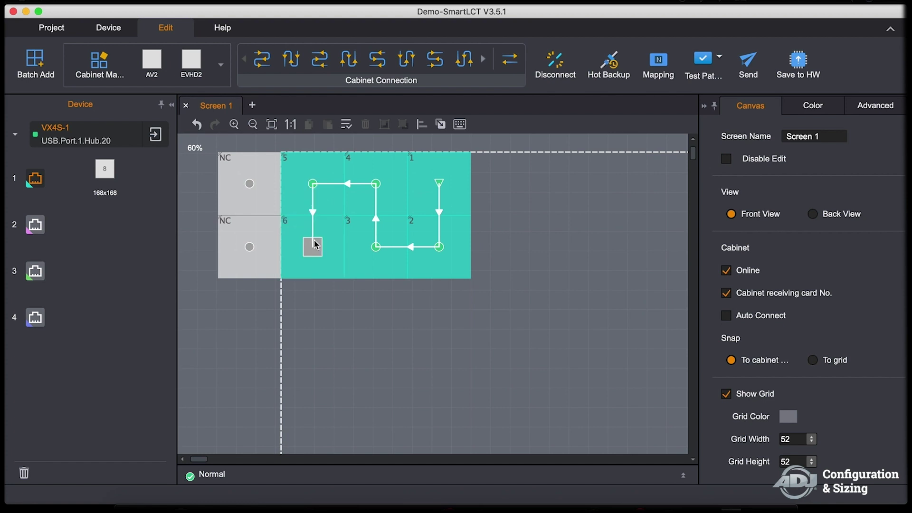
click(249, 247)
click(250, 185)
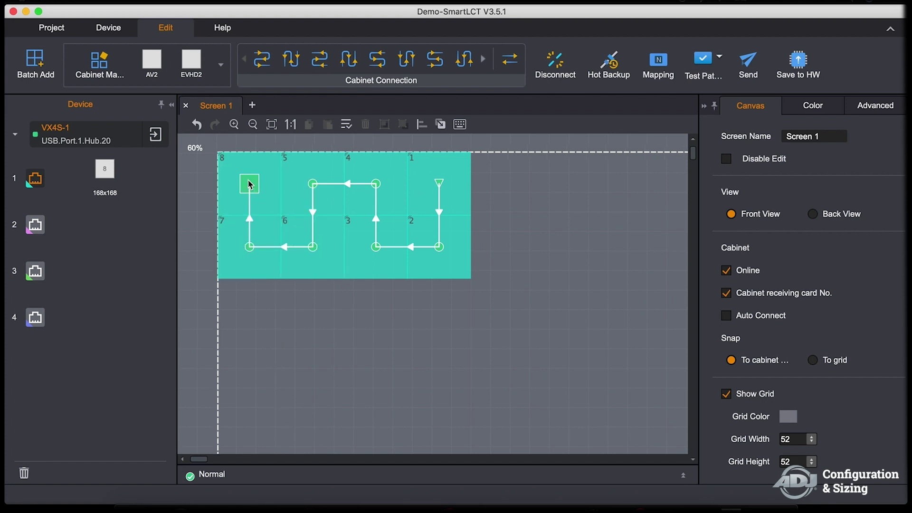
right_click(475, 366)
drag(515, 175, 249, 263)
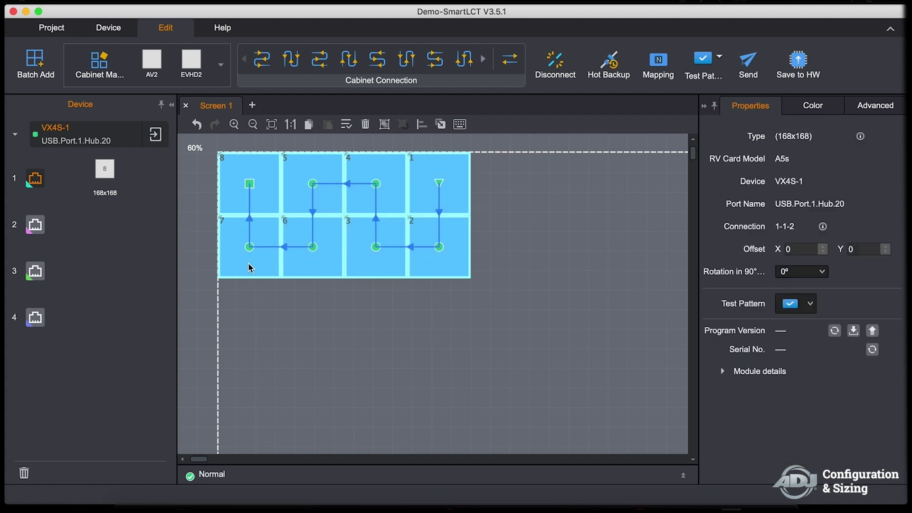
- Delete all existing cabinet connections and deselect the cabinets
right_click(297, 195)
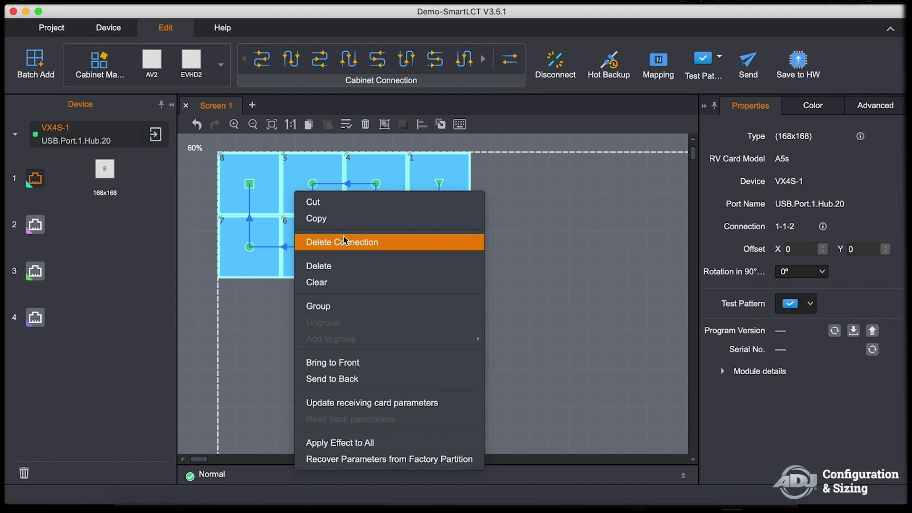
click(352, 249)
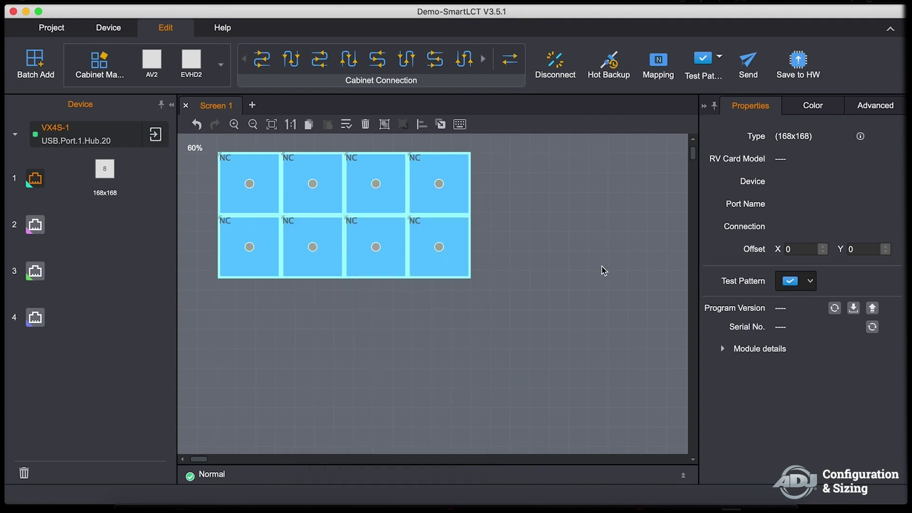
click(523, 208)
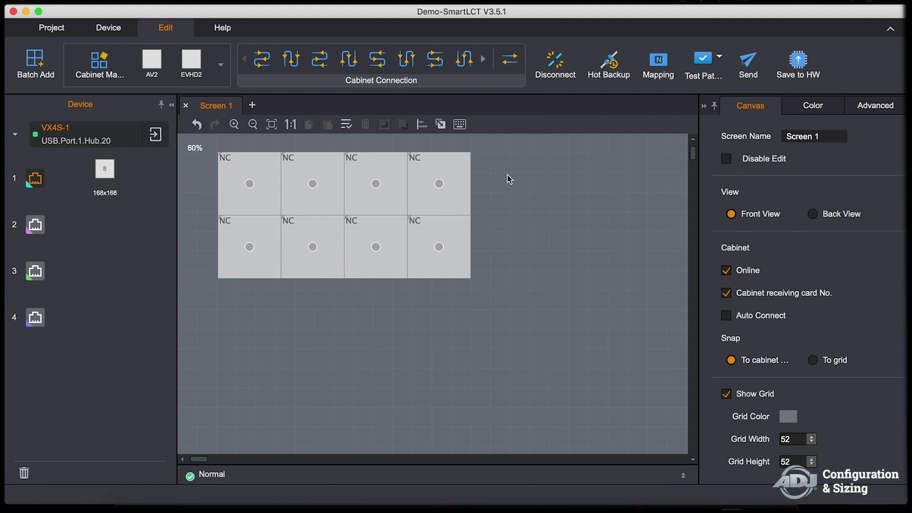
- Apply the second Cabinet Connection serpentine pattern to all eight cabinets
drag(506, 170, 227, 265)
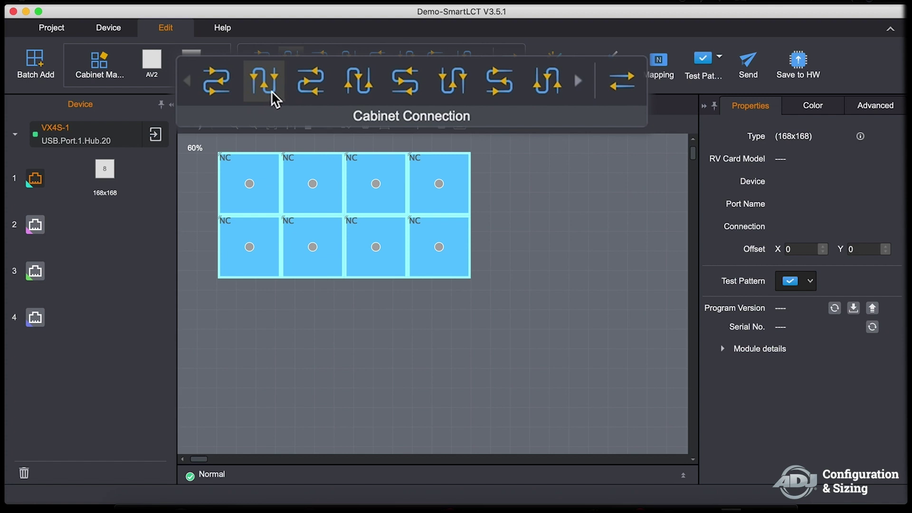
click(277, 98)
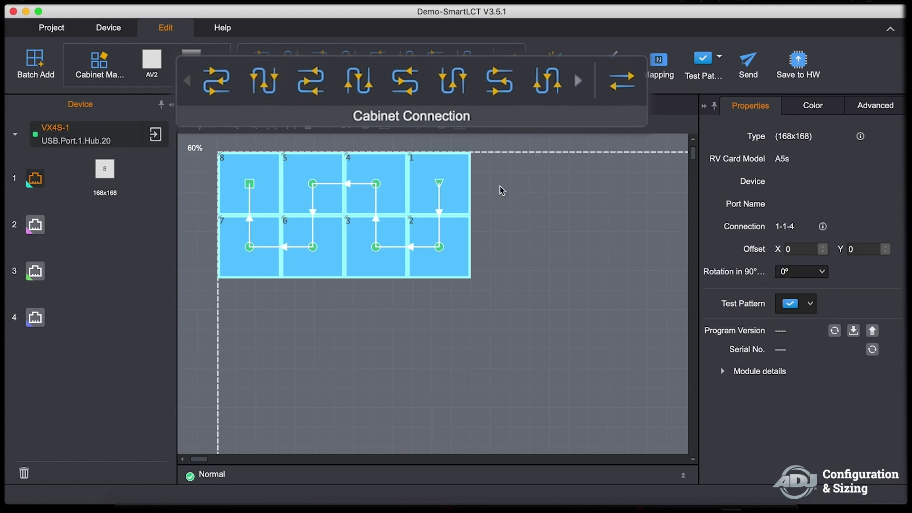
click(542, 208)
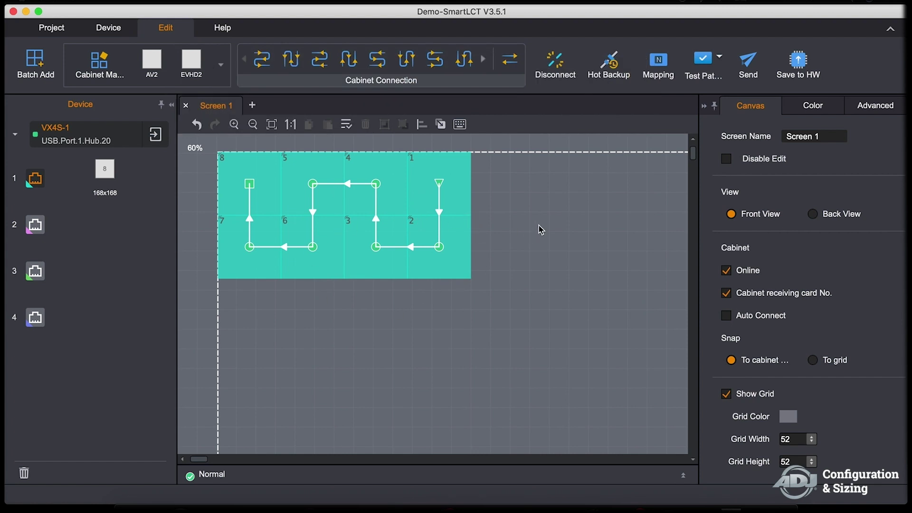
- Send the screen layout to the VX4S and save it to the device
click(756, 68)
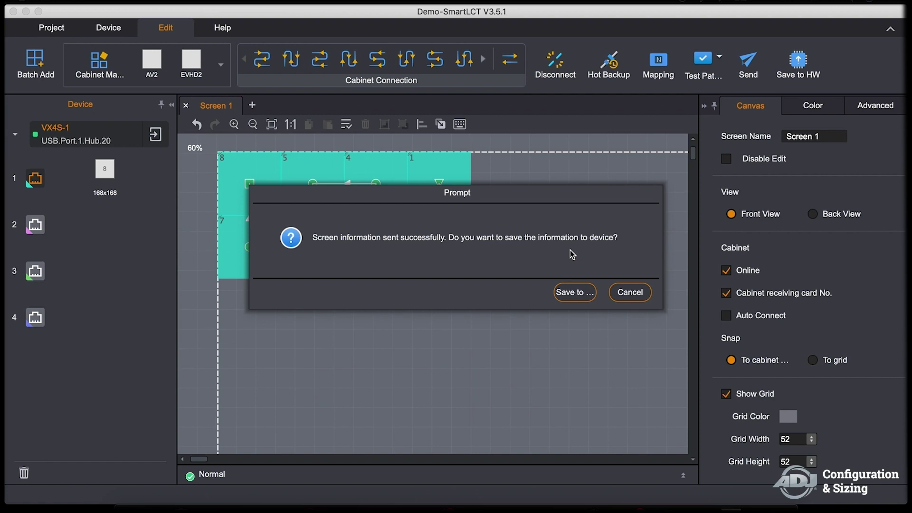
click(581, 293)
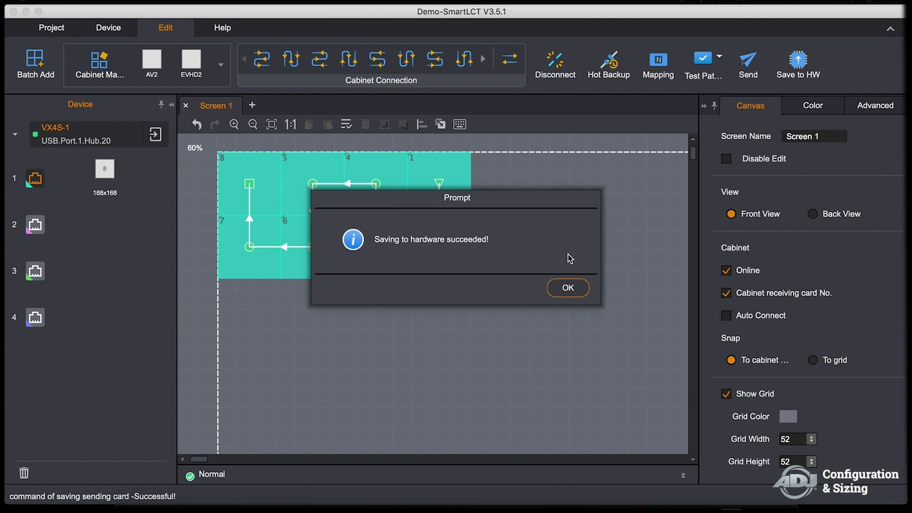
- Dismiss the 'Saving to hardware succeeded!' confirmation
click(570, 289)
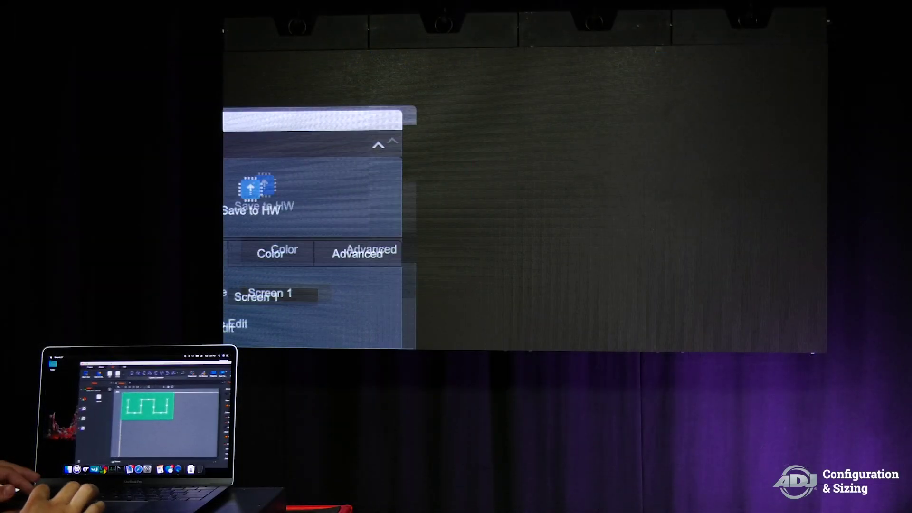
drag(157, 363, 232, 358)
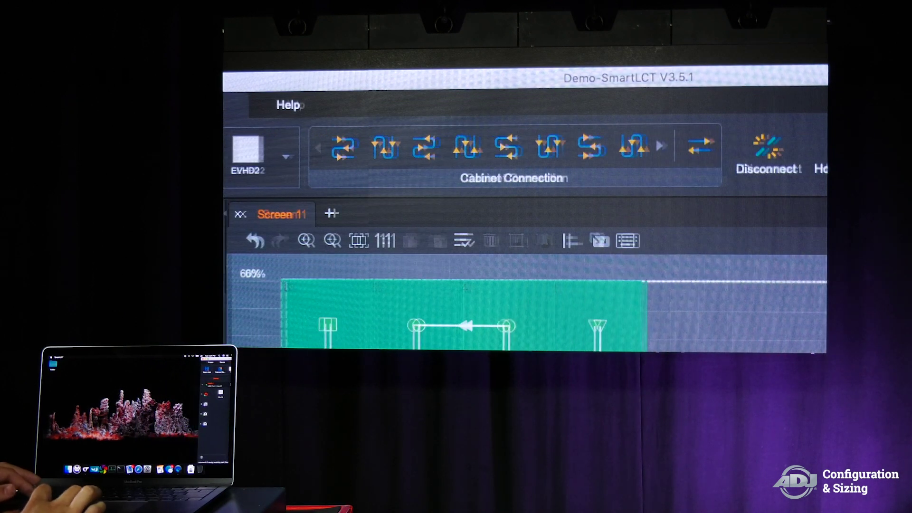
drag(173, 79, 88, 76)
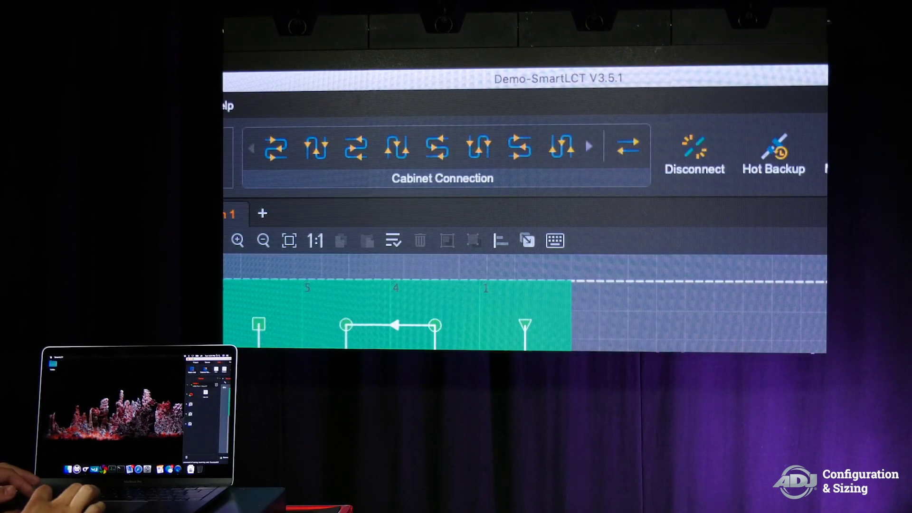
drag(618, 79, 34, 78)
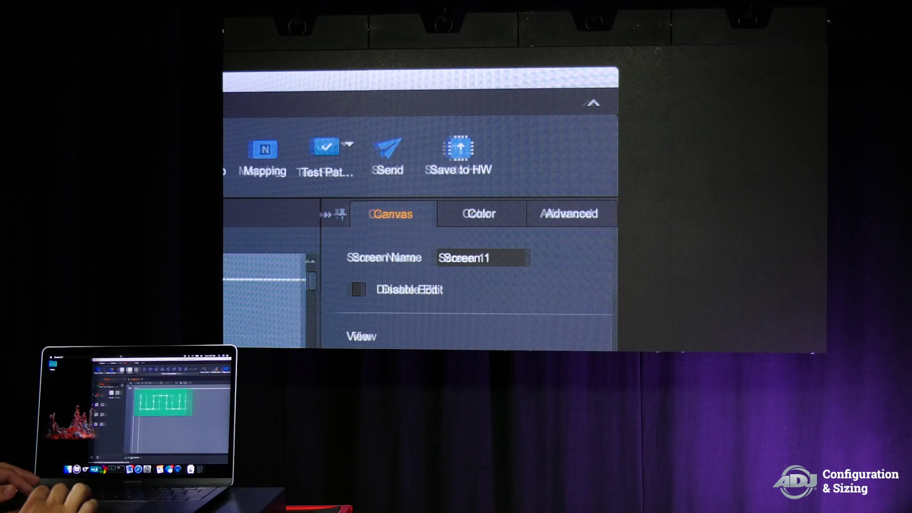
drag(476, 78, 48, 78)
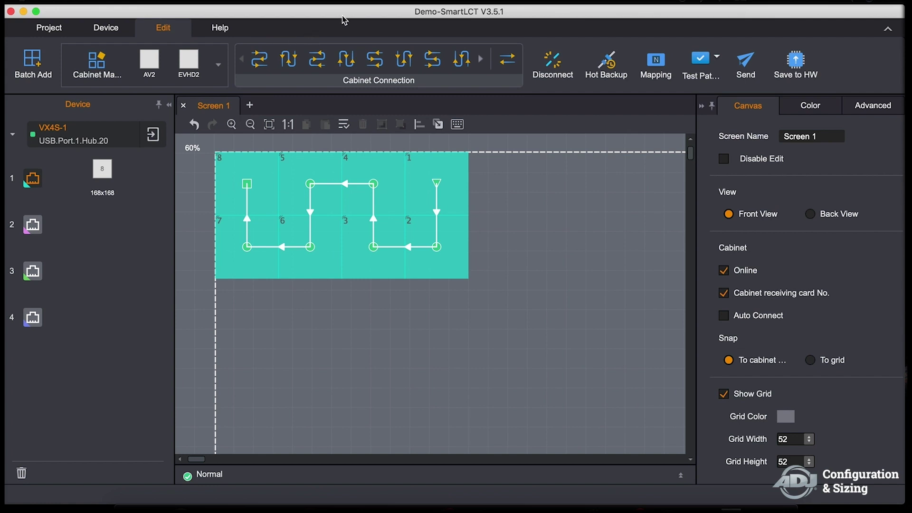
- Close the editor saving the project, then reopen Demo.srcx from the Recent list
click(11, 12)
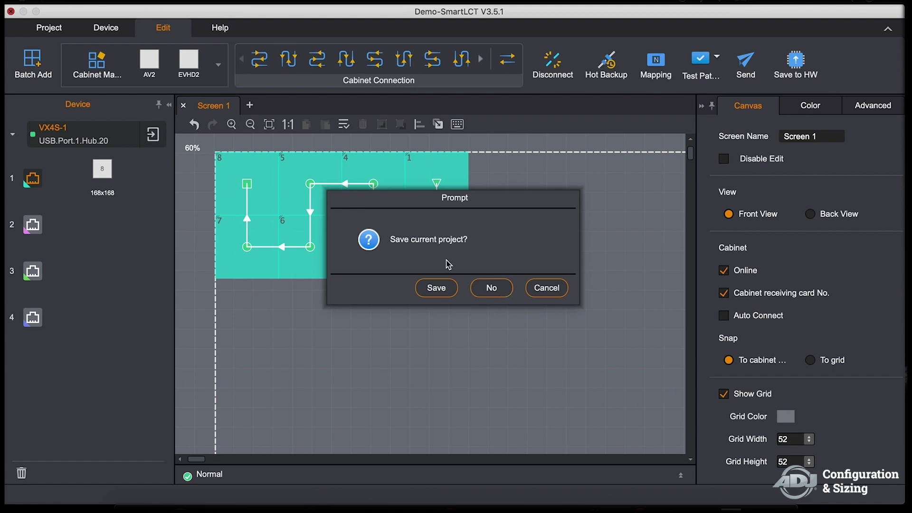
click(441, 293)
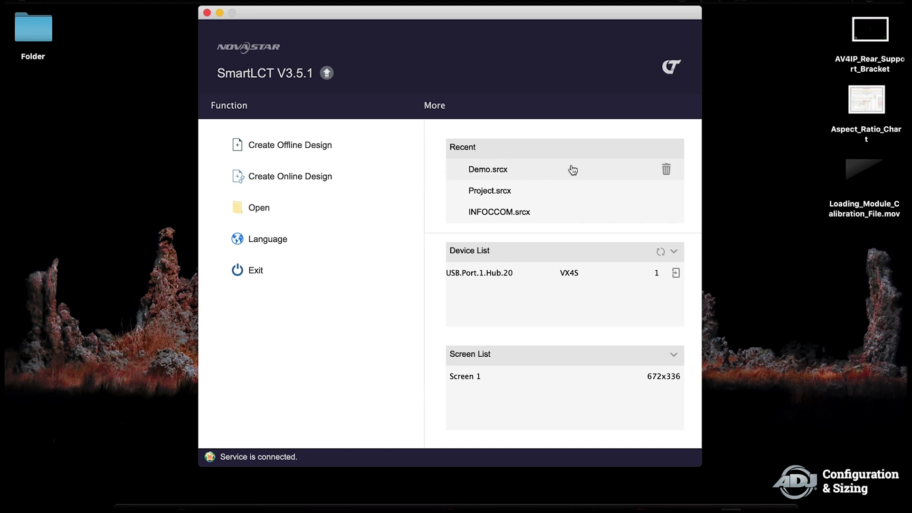
click(501, 174)
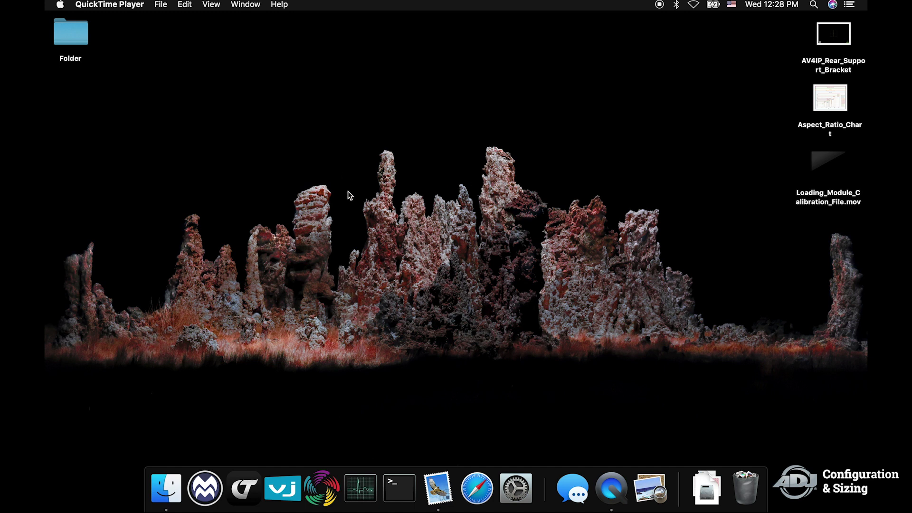
- Launch MediaMaster from the Dock and wait for its main window to load
click(204, 487)
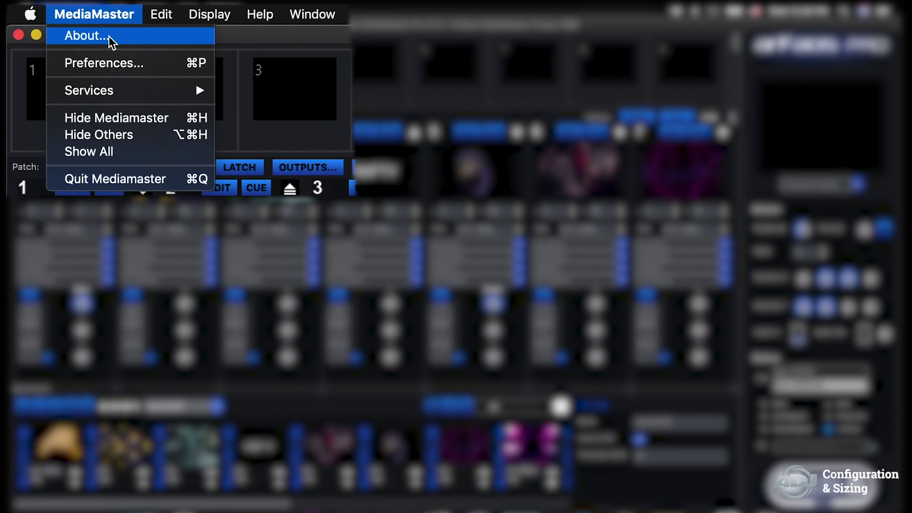
mouse_move(162, 19)
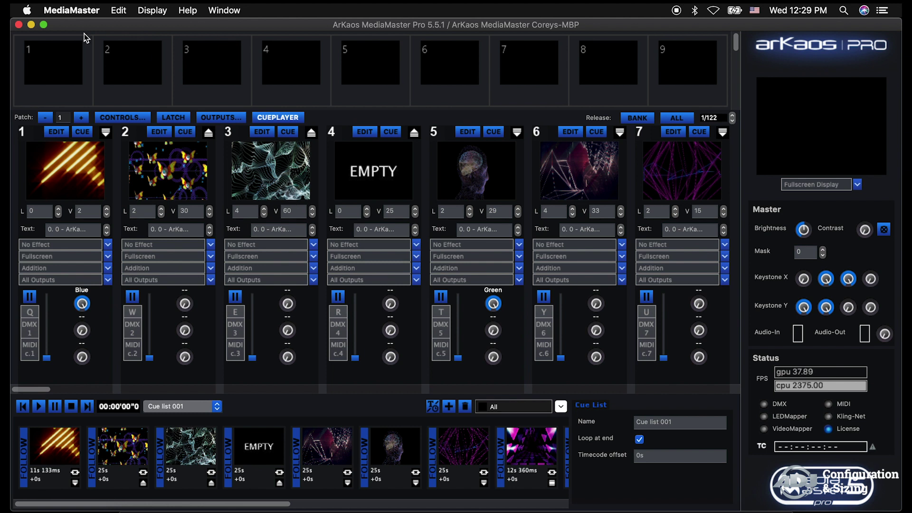
- Set Preferences' Output Fullscreen Display to 2 - NOVA DVI at 1920x1080 @ 60.00 Hz
click(79, 18)
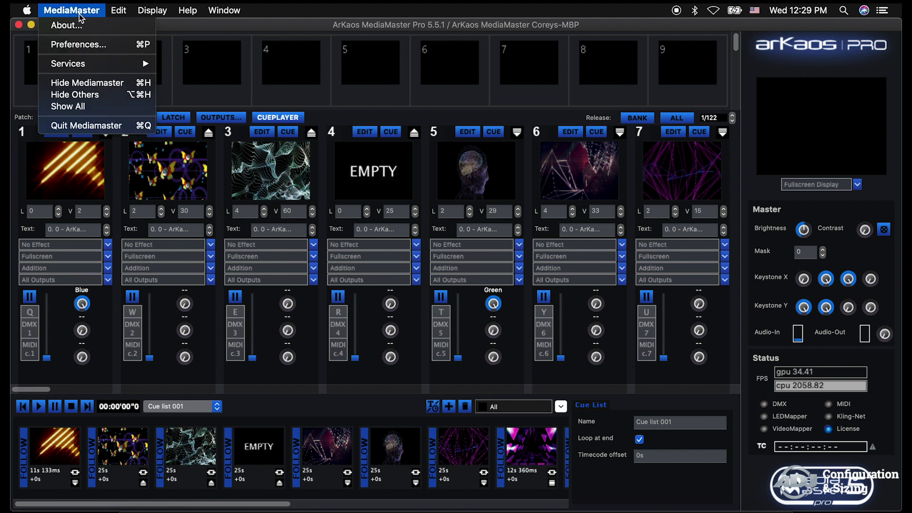
click(87, 47)
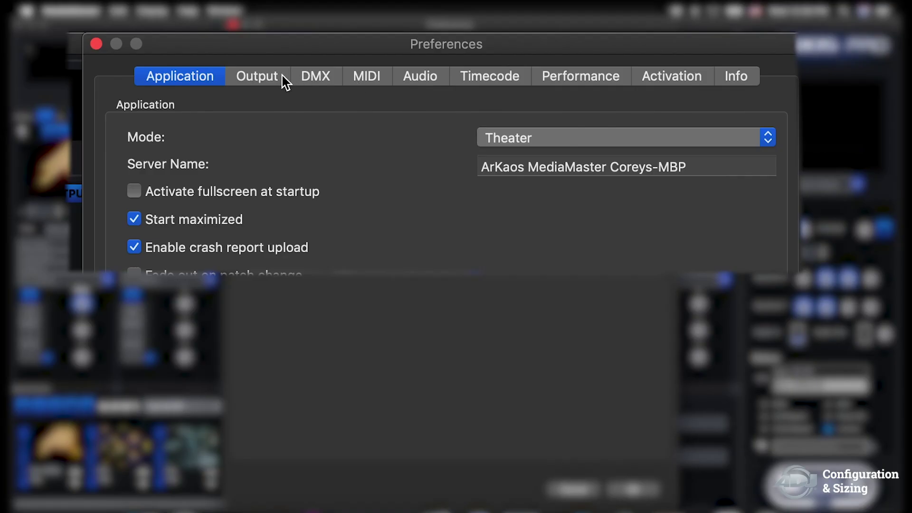
click(271, 78)
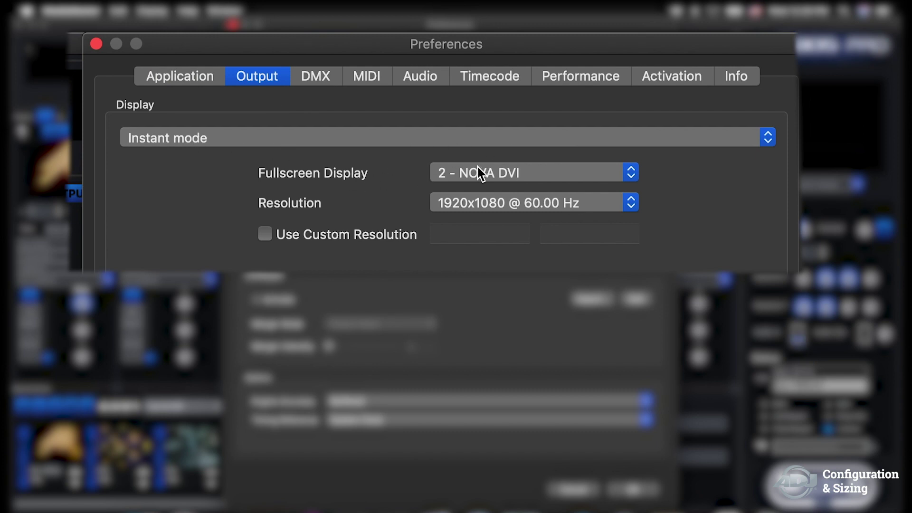
click(588, 175)
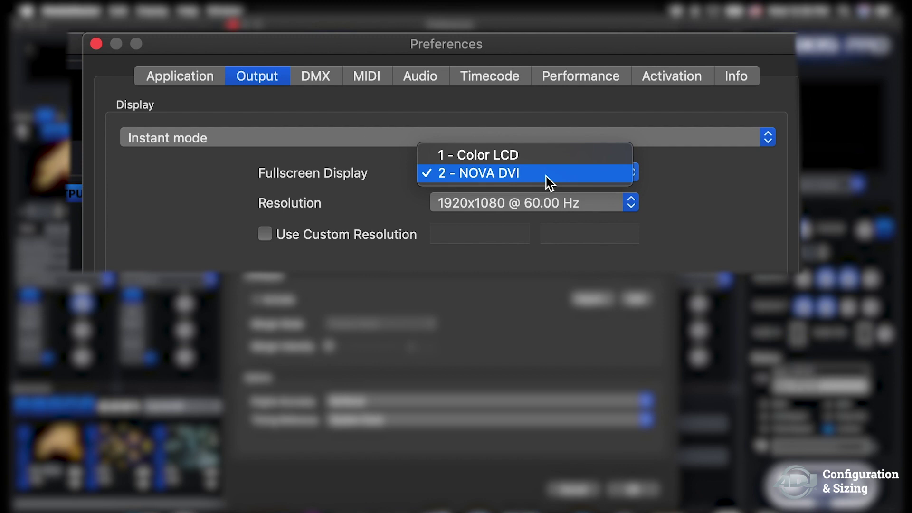
click(679, 179)
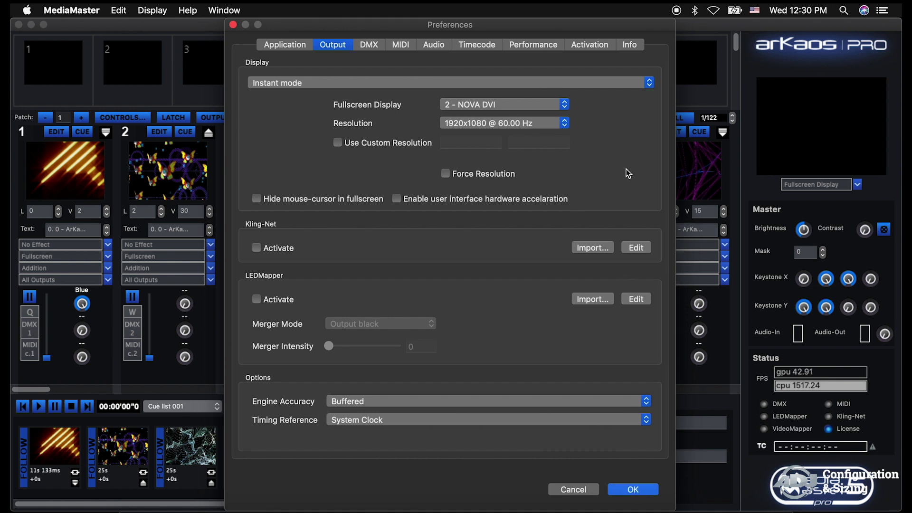
key(Return)
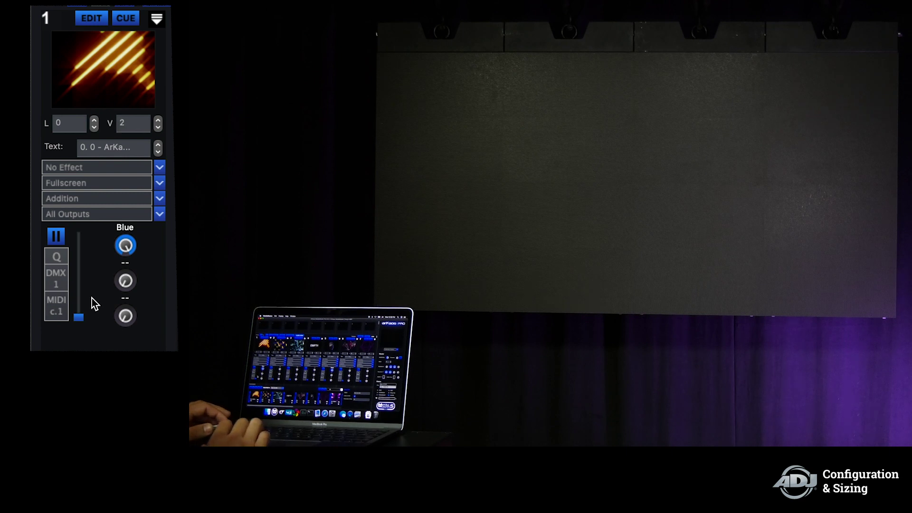
- Raise layer 1's fader to full and open its clip's Visual Preset Parameters window
drag(79, 315, 78, 233)
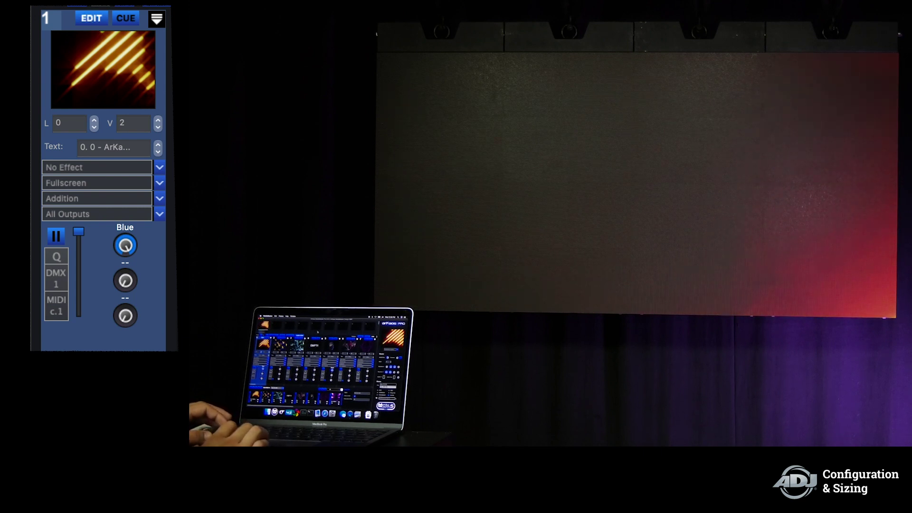
click(91, 18)
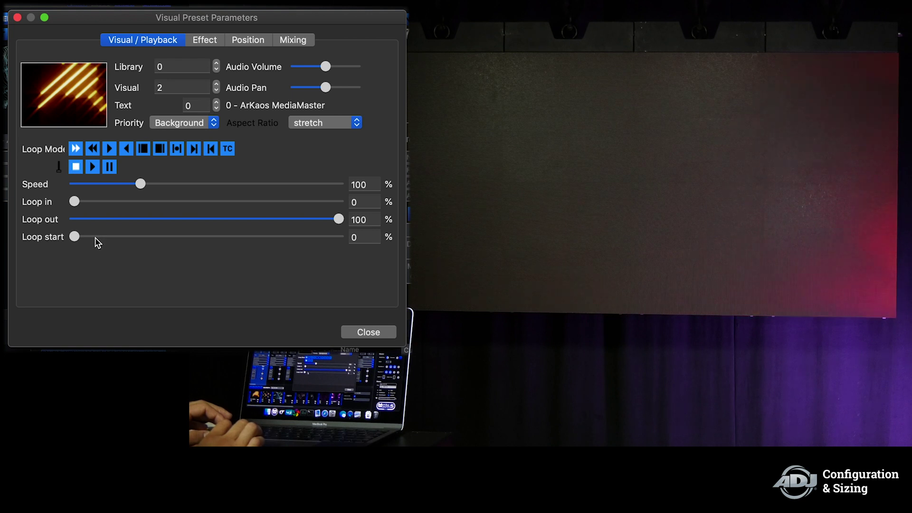
- Apply the Motion Blur effect preset to layer 1's visual, then revert it to No Effect
click(204, 41)
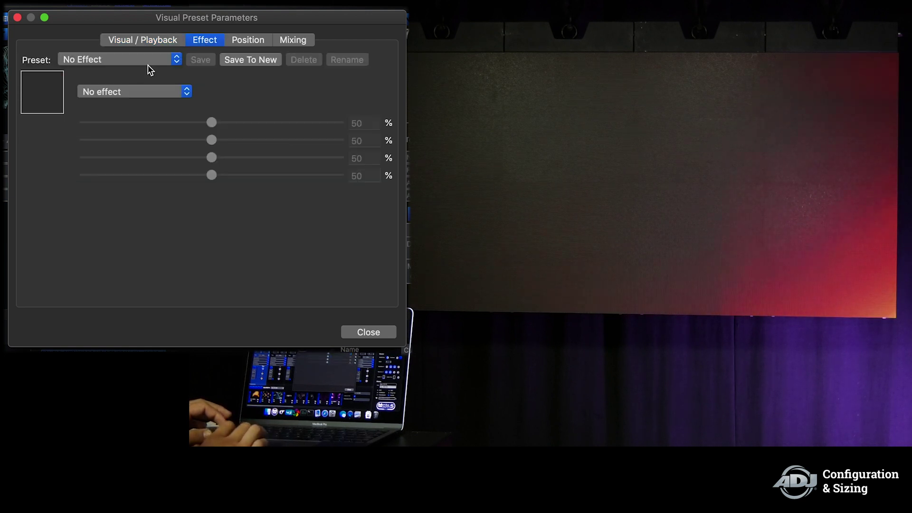
click(148, 62)
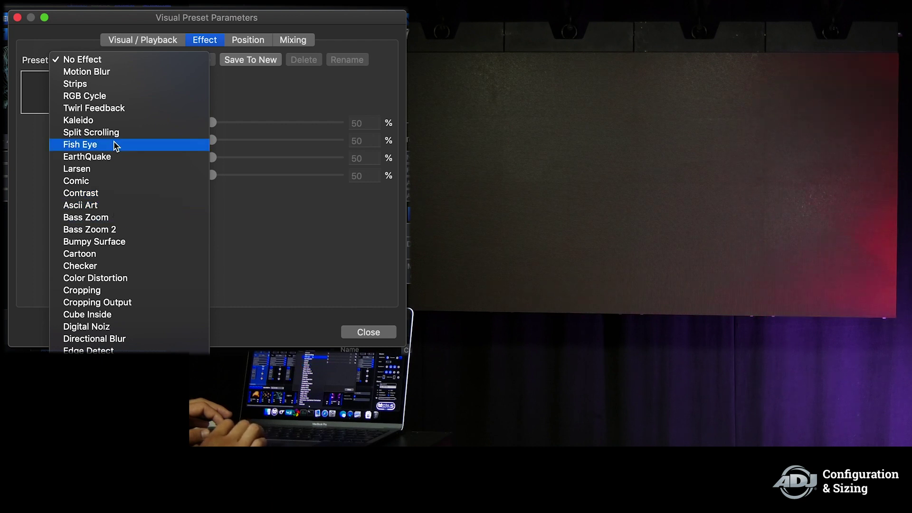
click(107, 75)
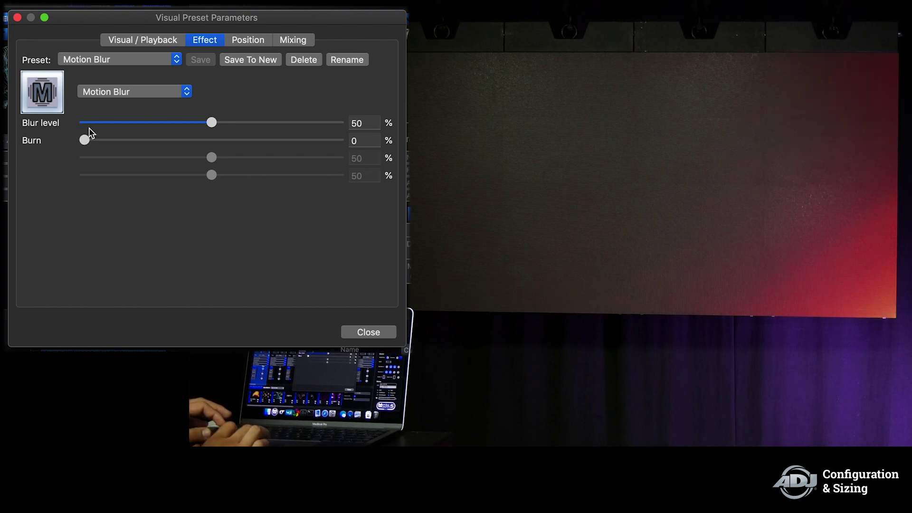
click(154, 65)
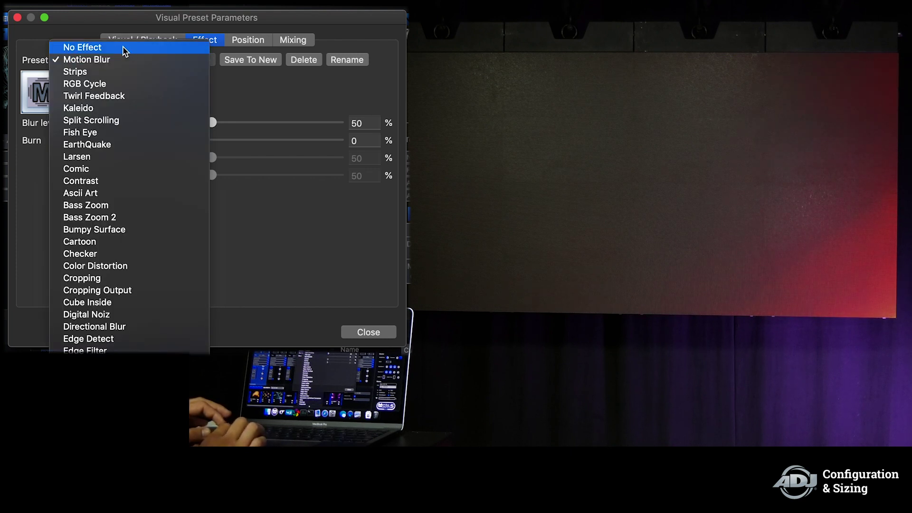
click(123, 48)
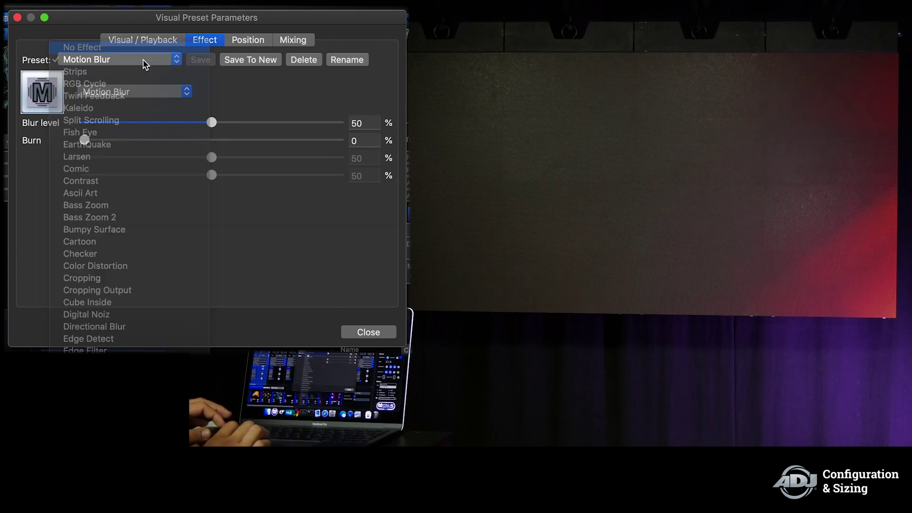
click(249, 43)
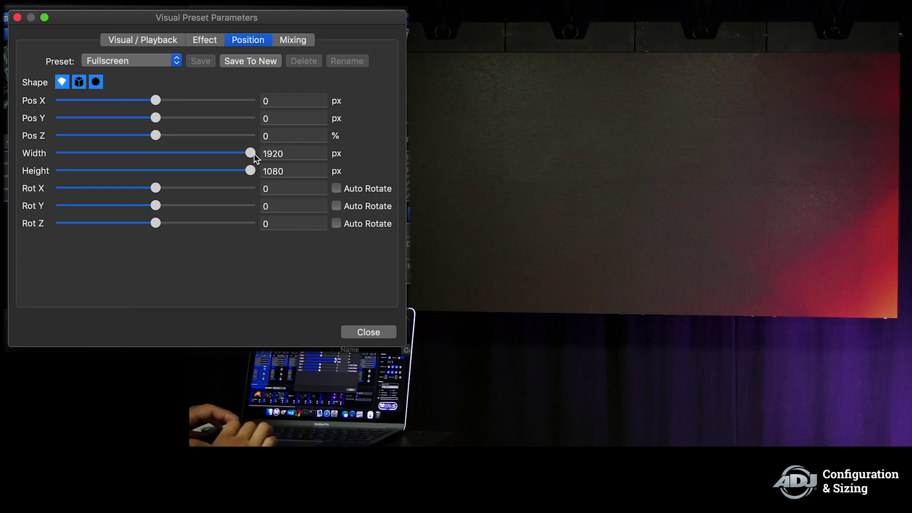
- Set the visual's position Width to 678 px and Height to 336 px
mouse_move(254, 155)
mouse_down()
mouse_move(108, 166)
mouse_move(259, 167)
mouse_up()
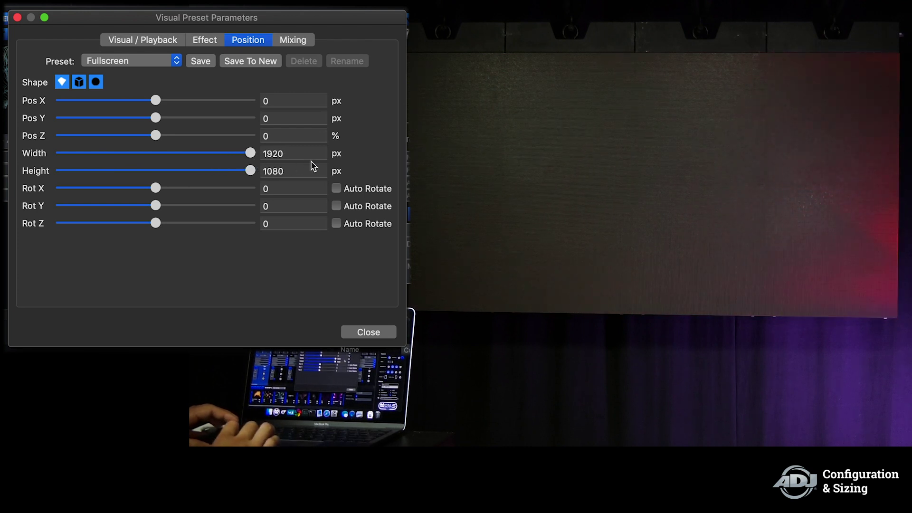
double_click(296, 155)
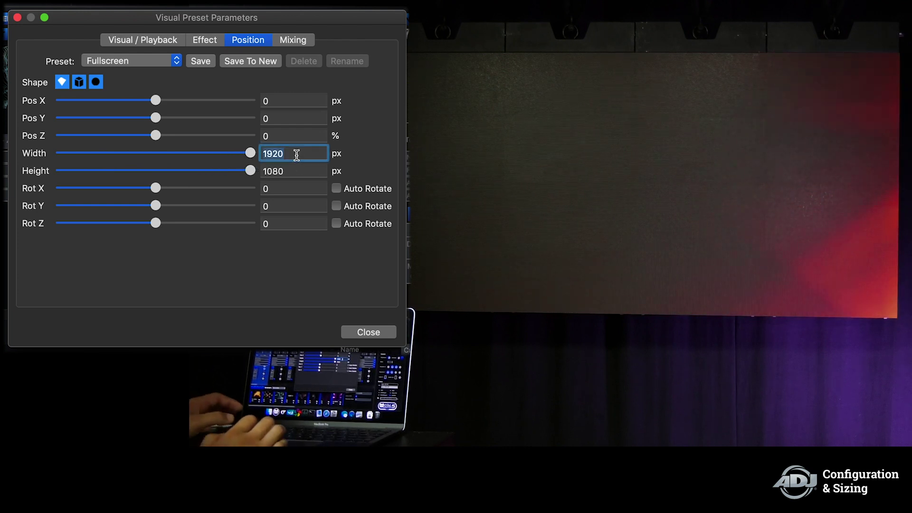
text(6)
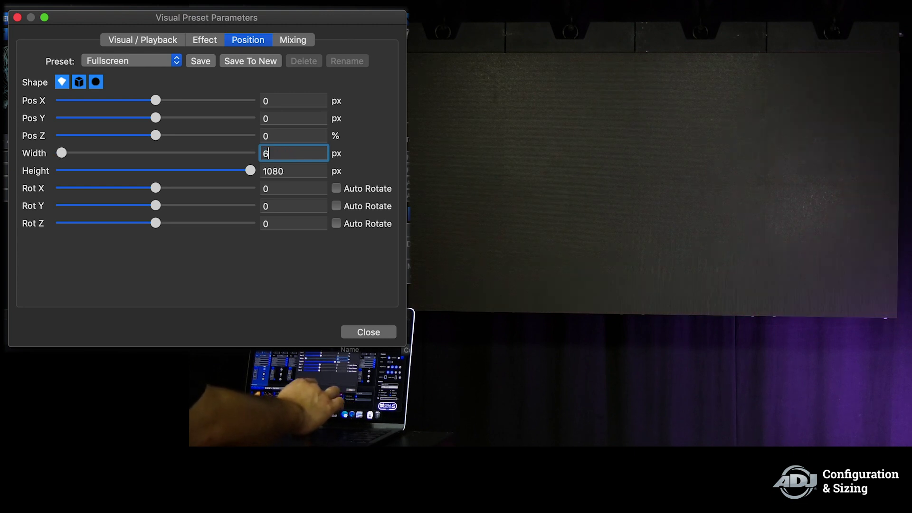
text(78)
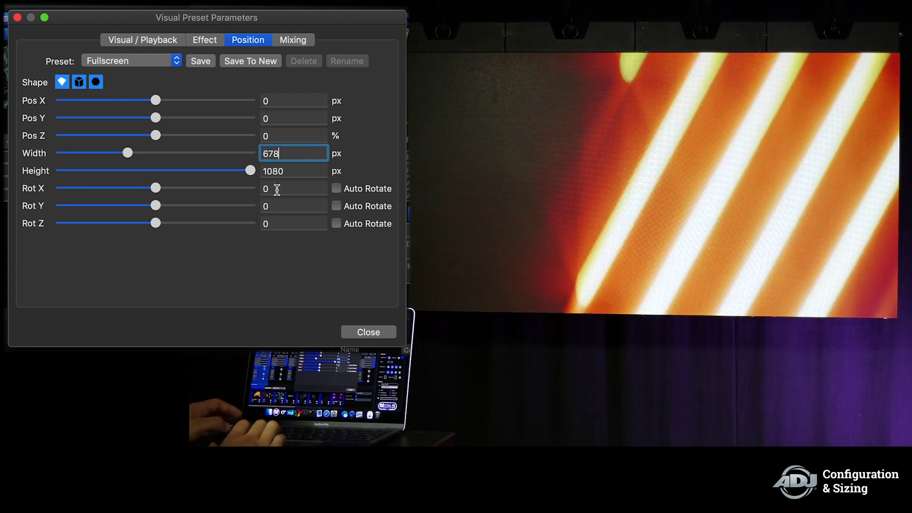
double_click(295, 171)
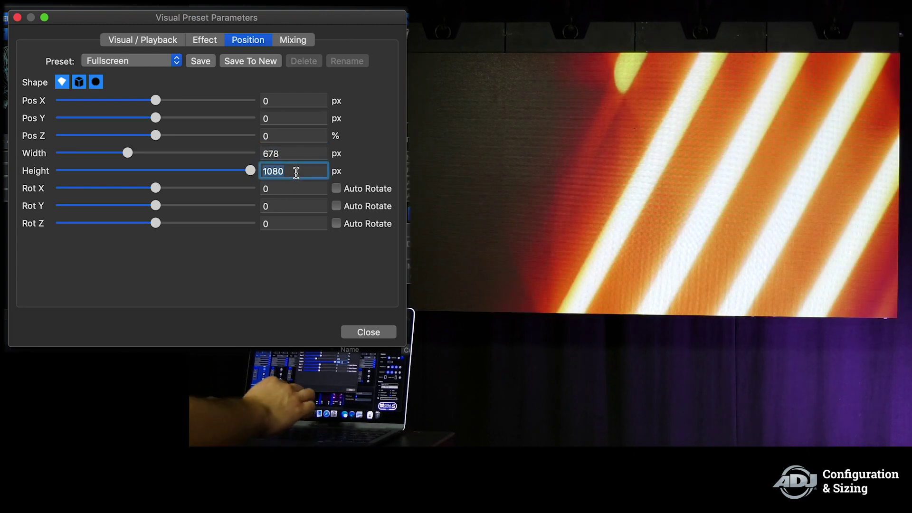
text(33)
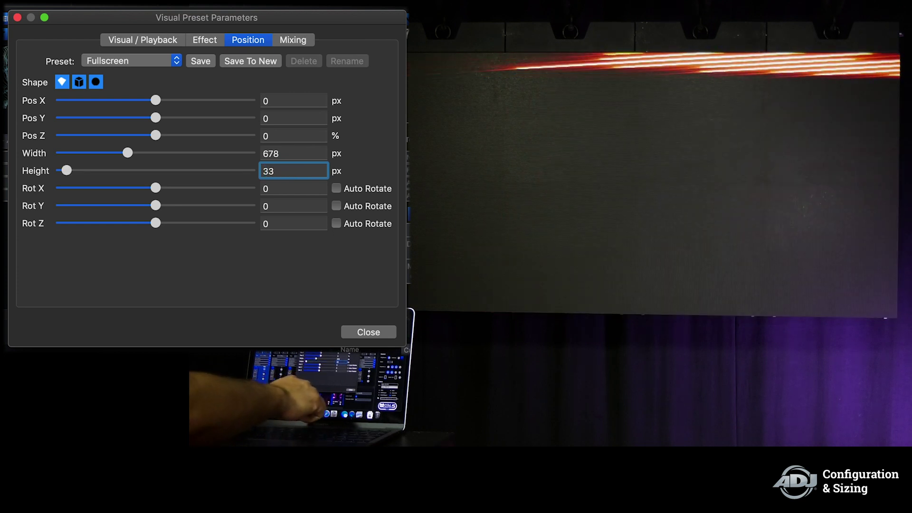
text(6)
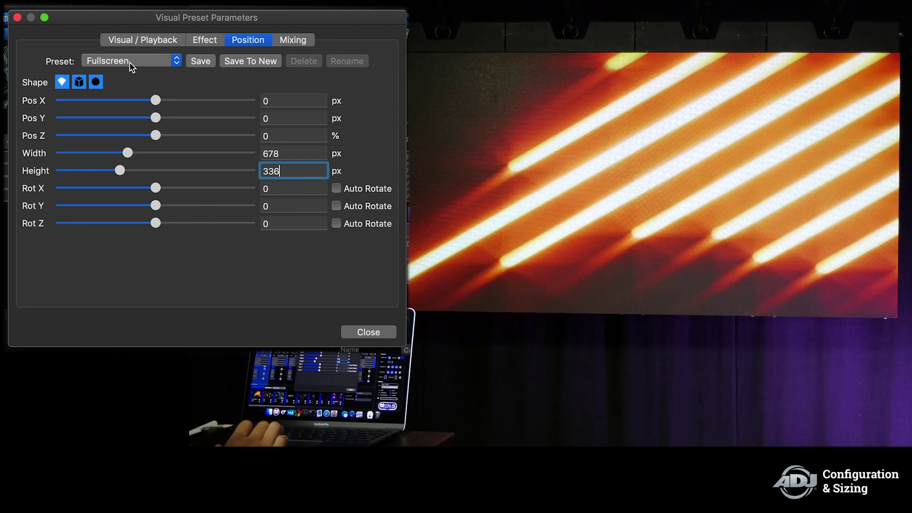
- Save the 678x336 settings as a new position preset 'AV2 4x2' and close the window
click(249, 63)
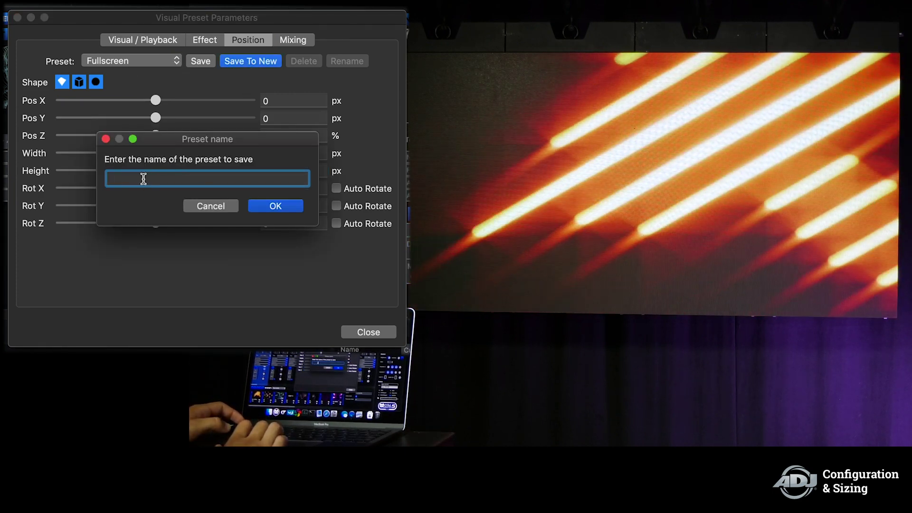
text(AV2)
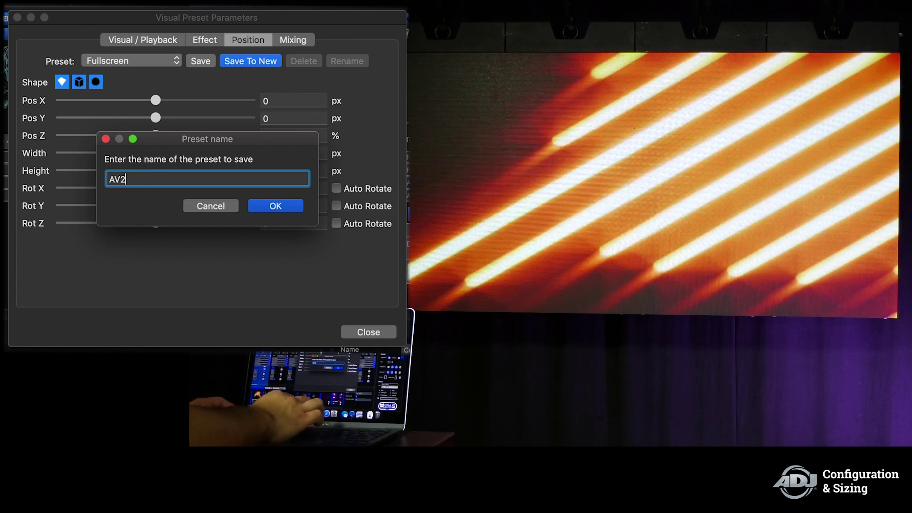
text( $x@)
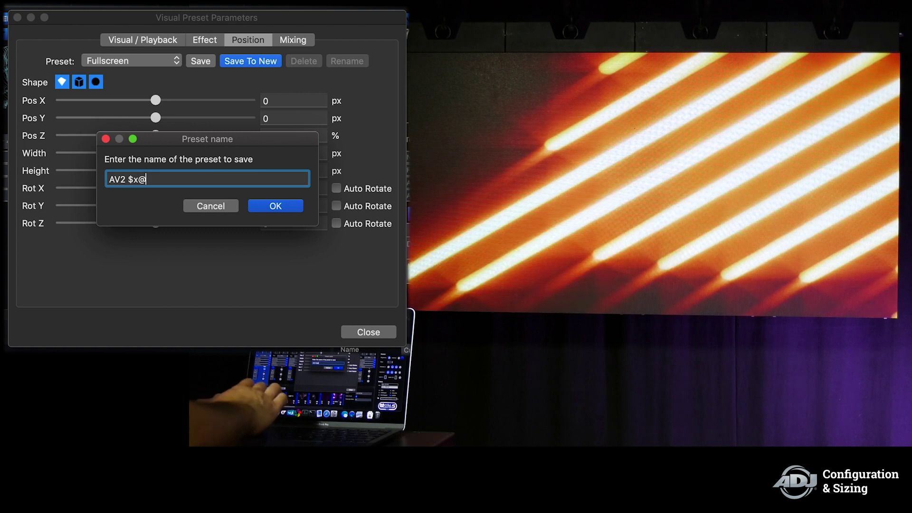
key(BackSpace)
key(BackSpace)
key(BackSpace)
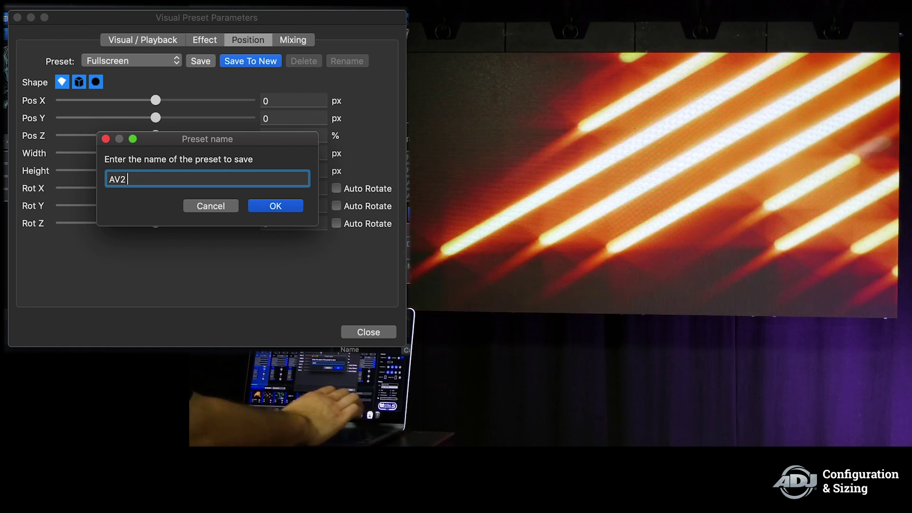
text(4x2)
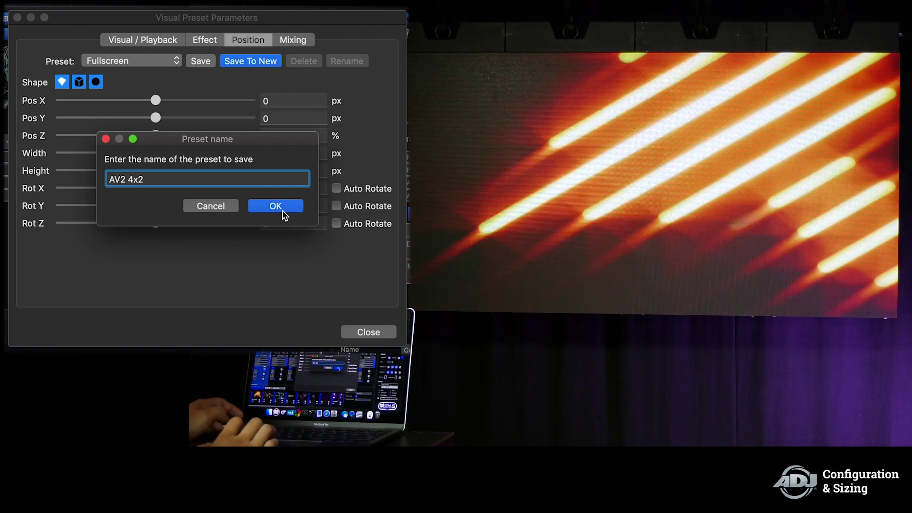
click(284, 215)
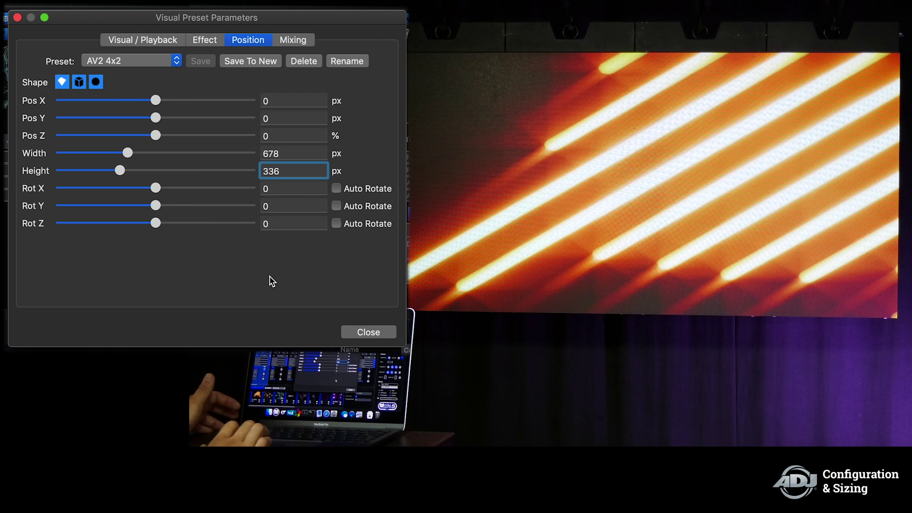
click(372, 333)
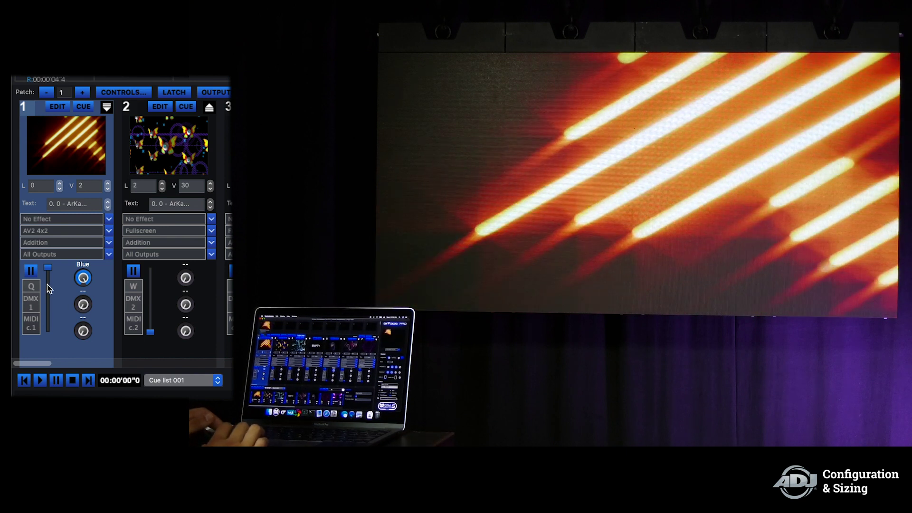
- Fade layer 1's stripes down to zero and layer 2's butterfly visual (Library 2, Visual 30) up to full
drag(47, 269, 56, 366)
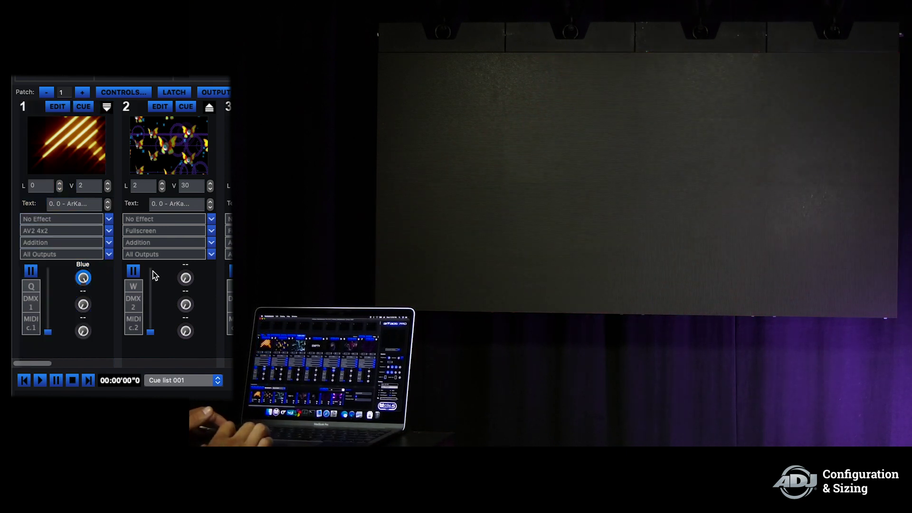
drag(150, 332, 150, 271)
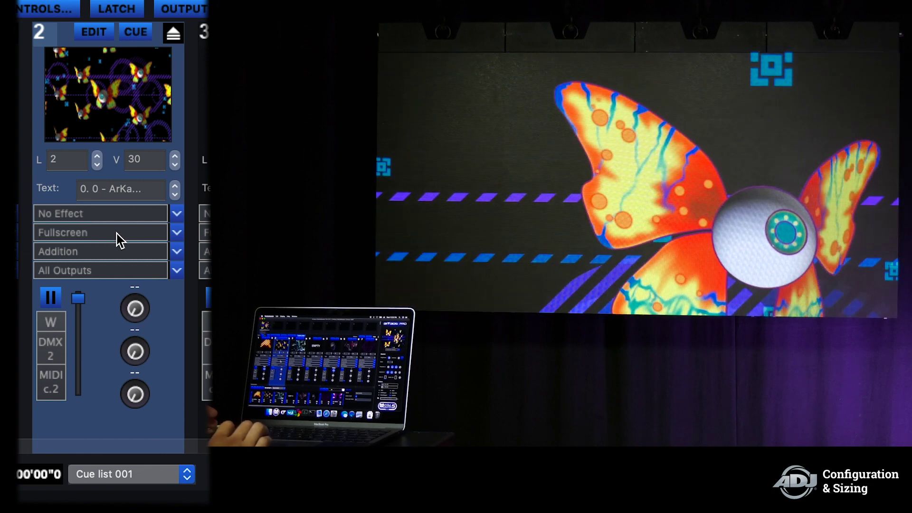
- Switch layer 2's position preset from Fullscreen to AV2 4x2
click(177, 235)
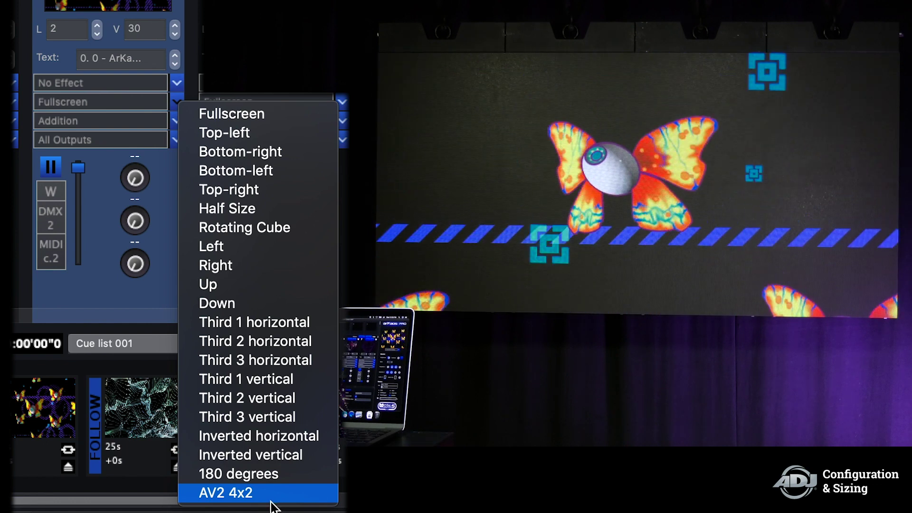
click(266, 494)
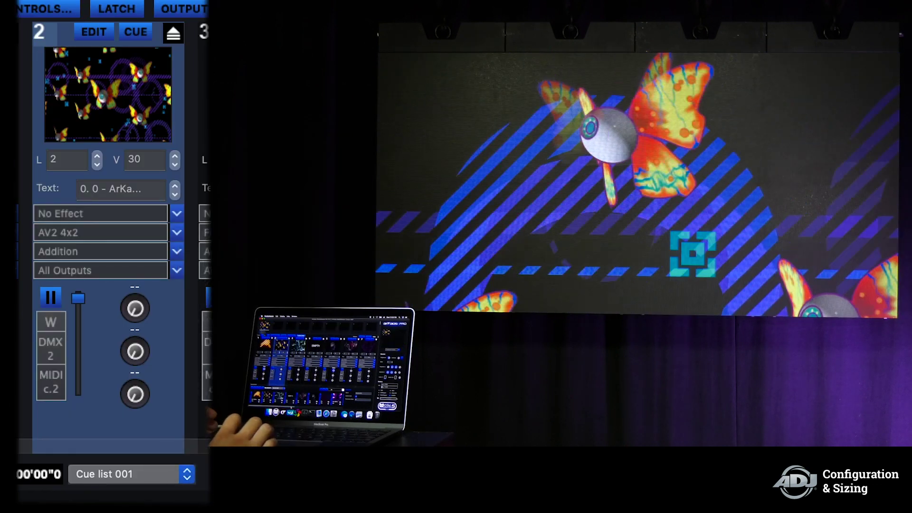